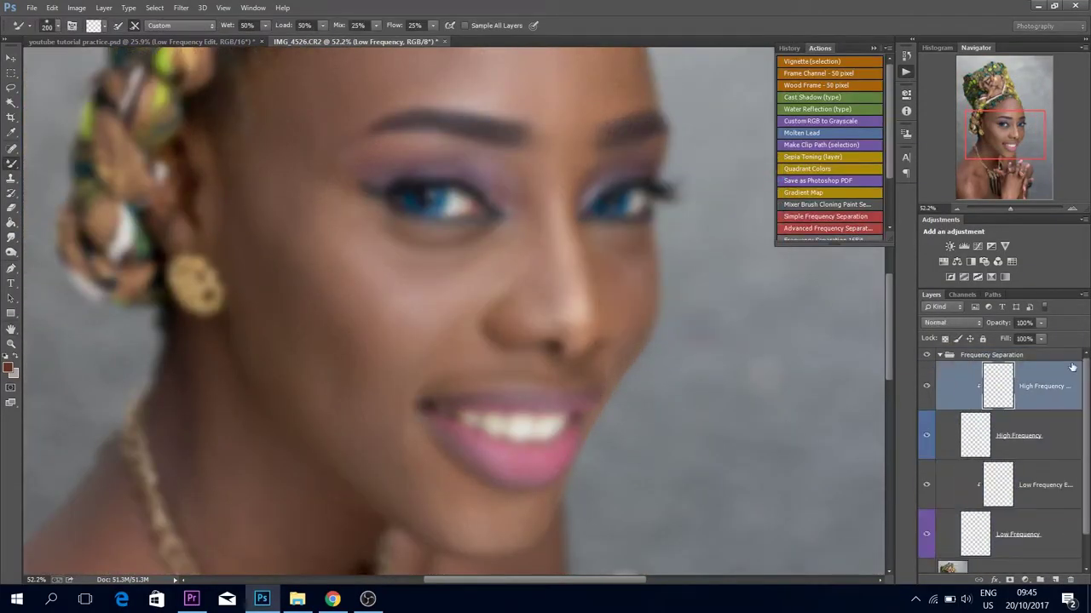
# Blend the forehead and cheek tones with the Mixer Brush, resizing it with [ and ]
pyautogui.press(']')
pyautogui.press(']')
pyautogui.press(']')
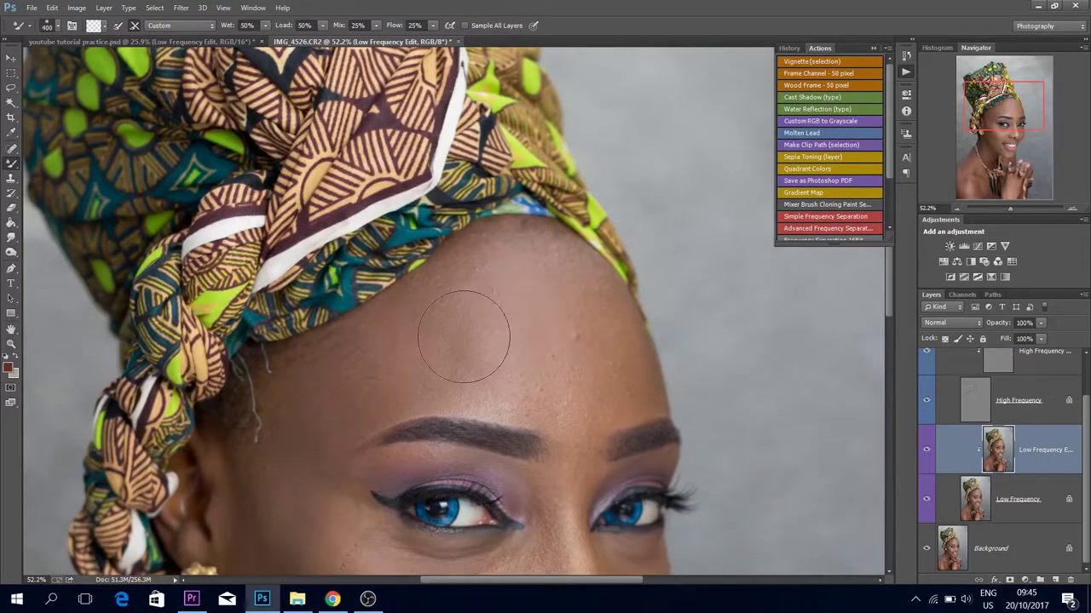
pyautogui.press('[')
pyautogui.press('[')
pyautogui.press('[')
pyautogui.press(']')
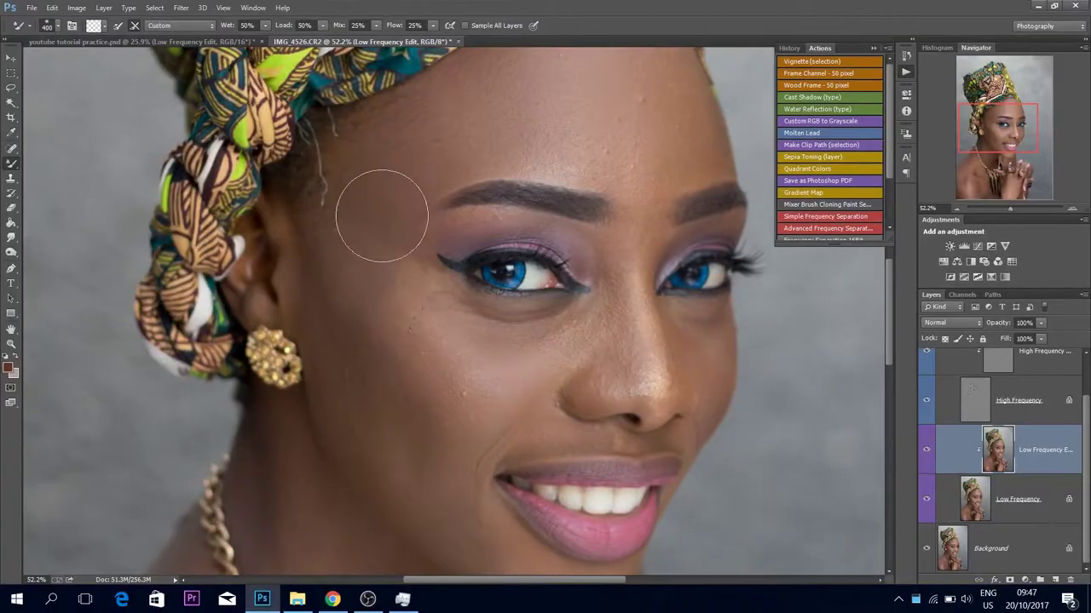
pyautogui.press('[')
pyautogui.press('[')
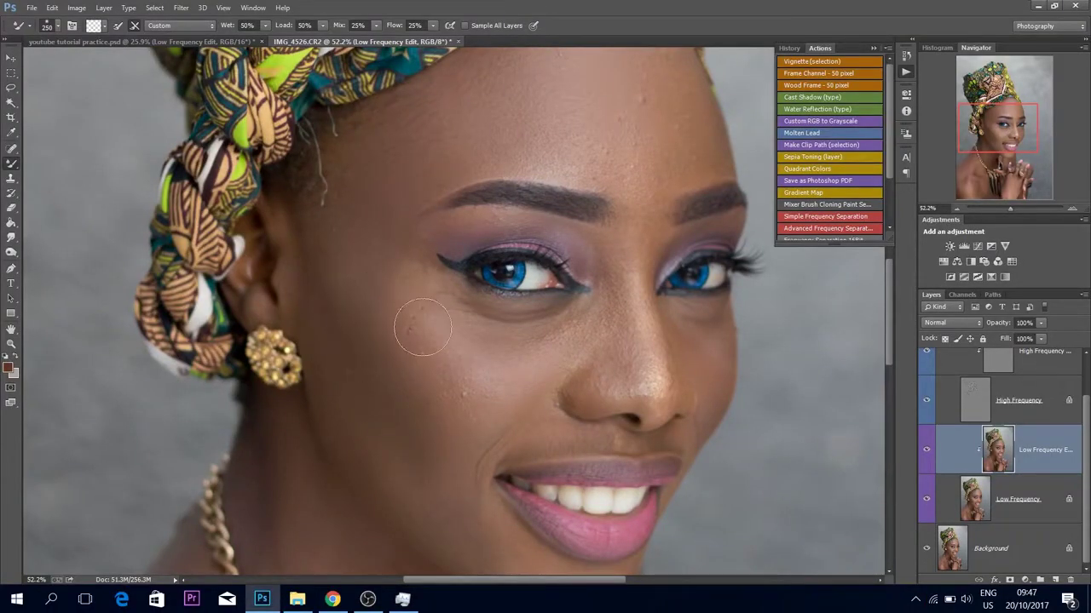
# Blend the small areas under the eye with a reduced Mixer Brush size
pyautogui.press('[')
pyautogui.press('[')
pyautogui.press('[')
pyautogui.press('[')
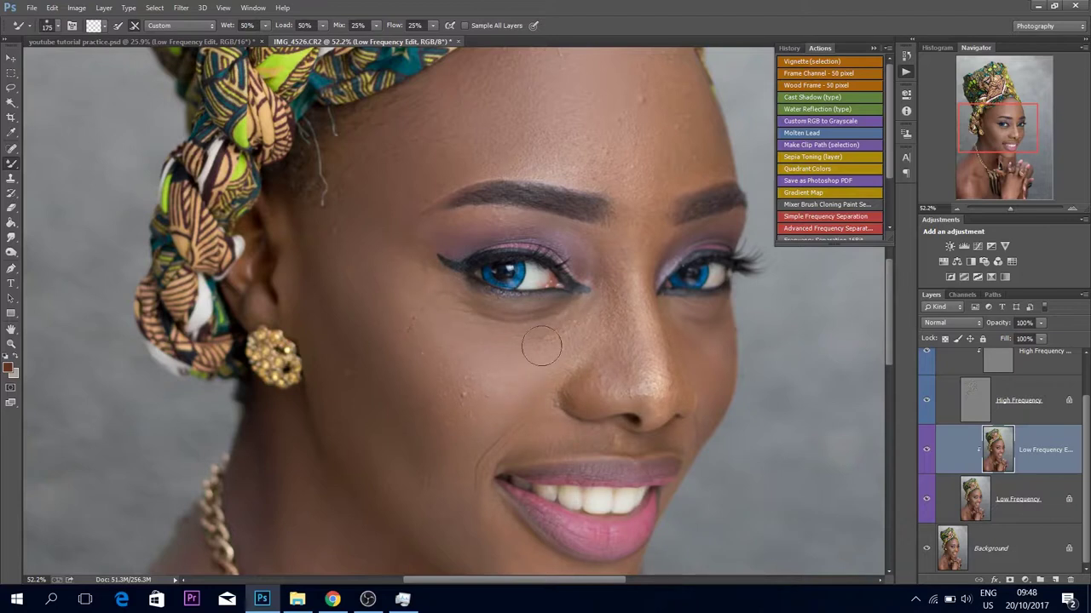
pyautogui.scroll(3, 543, 335)
pyautogui.press('[')
pyautogui.press('[')
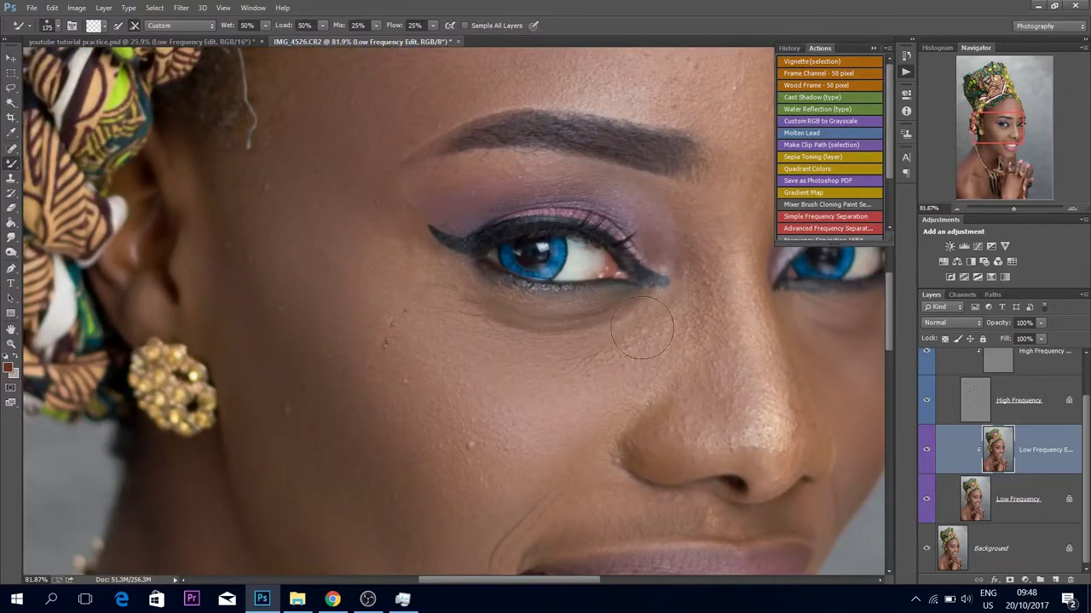
pyautogui.scroll(-5, 406, 344)
pyautogui.press(']')
pyautogui.press(']')
pyautogui.press(']')
pyautogui.press('[')
pyautogui.press('[')
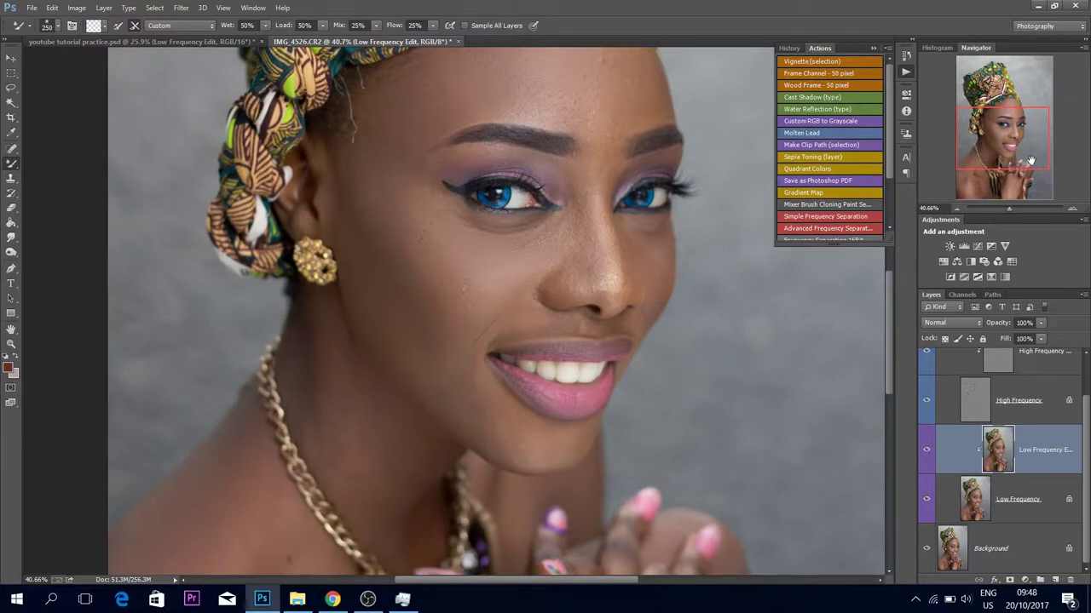
# Continue blending the cheek and eye area with a resized brush
pyautogui.moveTo(512, 443); pyautogui.dragTo(490, 370)
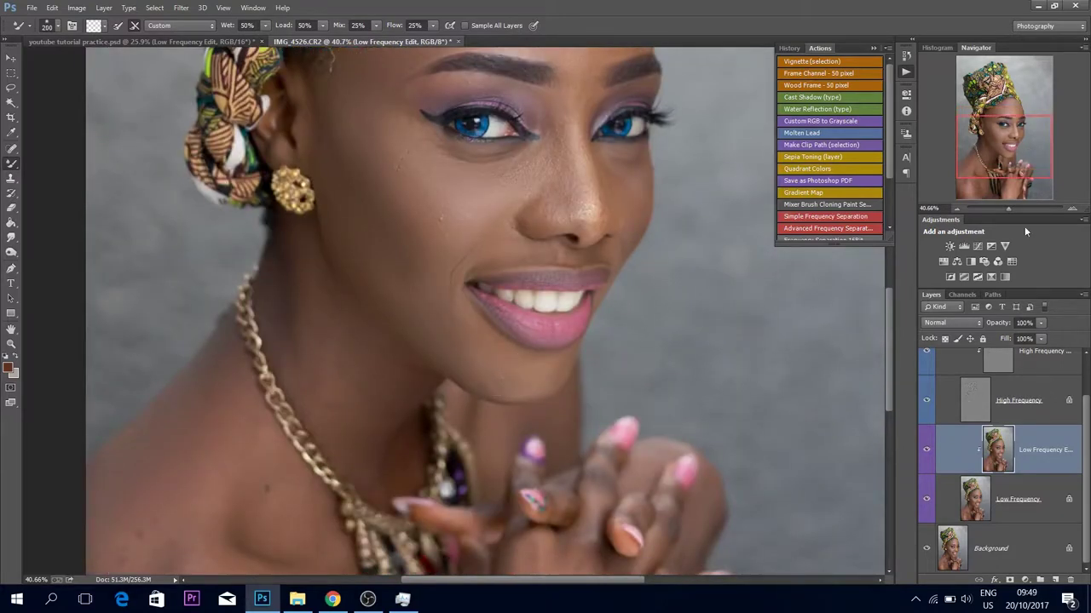
pyautogui.scroll(-2, 403, 392)
pyautogui.press('[')
pyautogui.press('[')
pyautogui.press('[')
pyautogui.scroll(4, 403, 392)
pyautogui.press(']')
pyautogui.press(']')
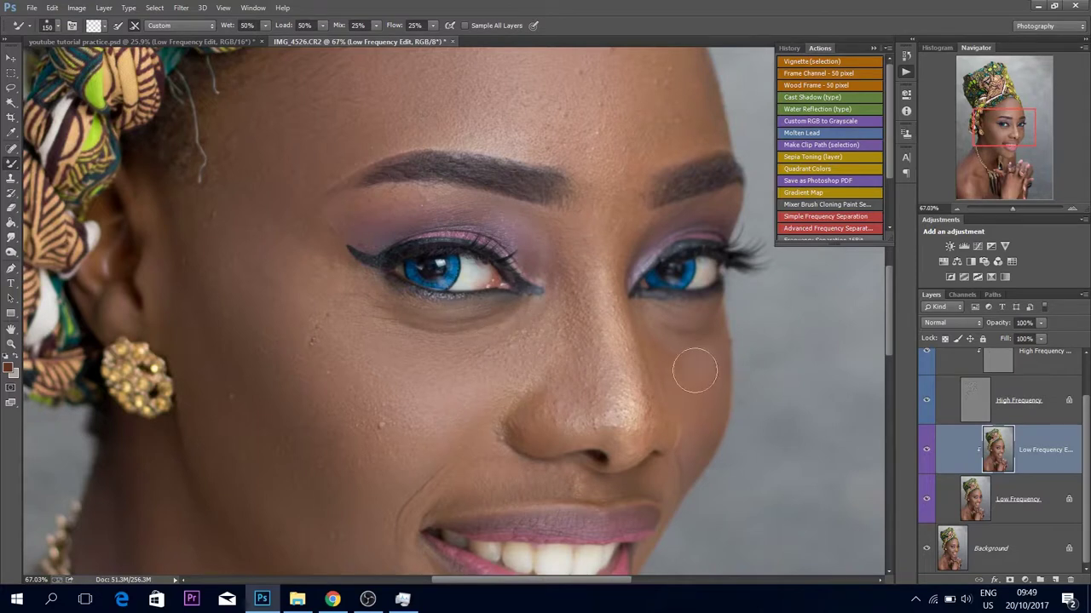
# Blend the neck, shoulder and hands, then select the High Frequency layer
pyautogui.scroll(-3, 308, 406)
pyautogui.press(']')
pyautogui.press(']')
pyautogui.press(']')
pyautogui.press('[')
pyautogui.press(']')
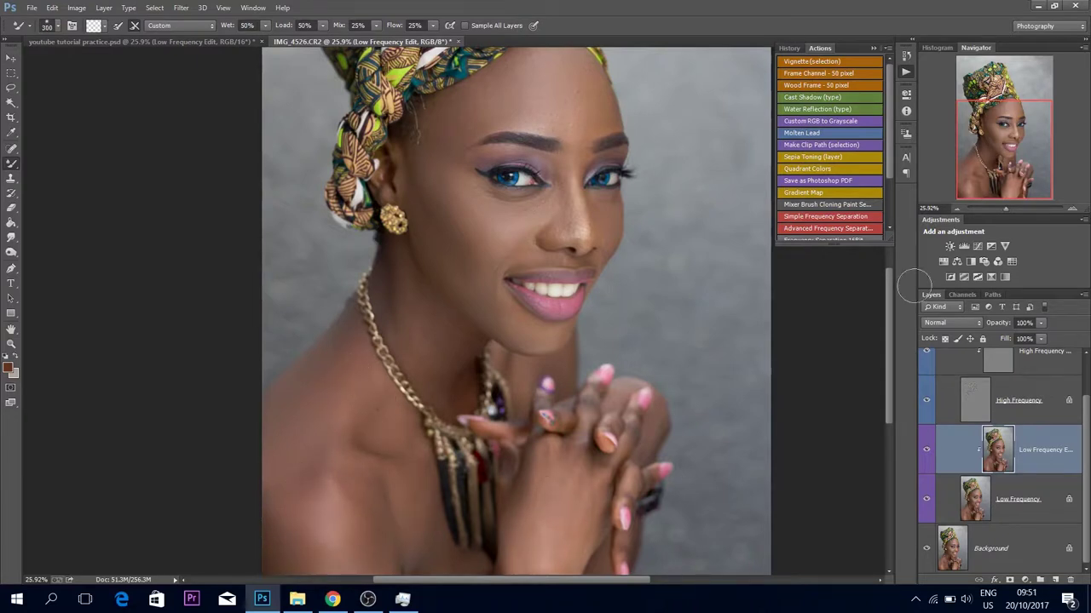
pyautogui.scroll(2, 662, 392)
pyautogui.press('[')
pyautogui.press('[')
pyautogui.press('[')
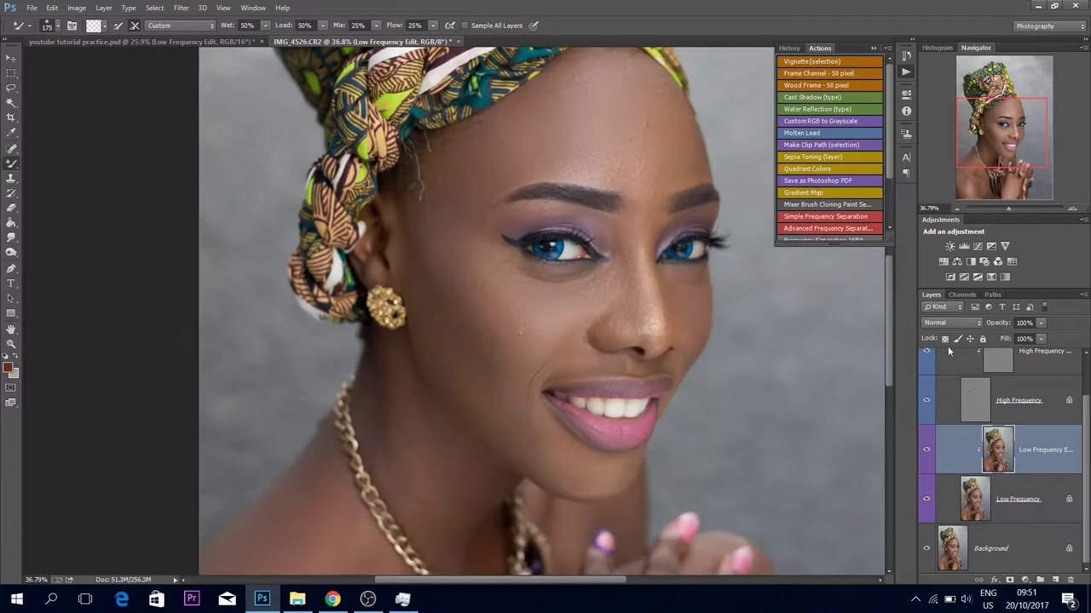
pyautogui.click(1018, 400)
pyautogui.scroll(6, 656, 51)
# Clone out two small forehead blemishes on the High Frequency Edit layer
pyautogui.press('s')
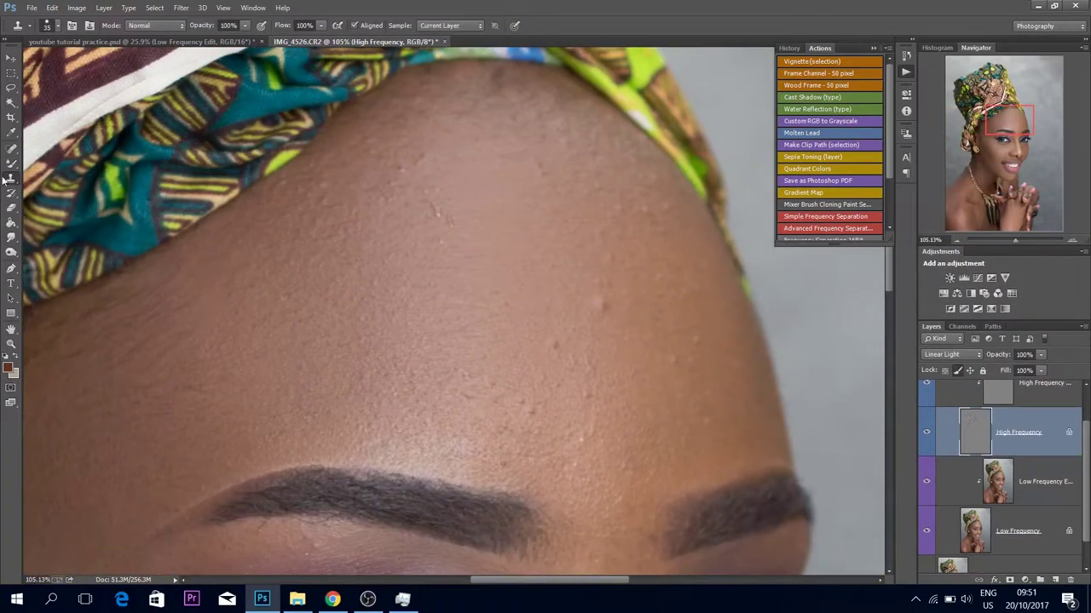
pyautogui.hotkey('alt', ']')
pyautogui.click(437, 208)
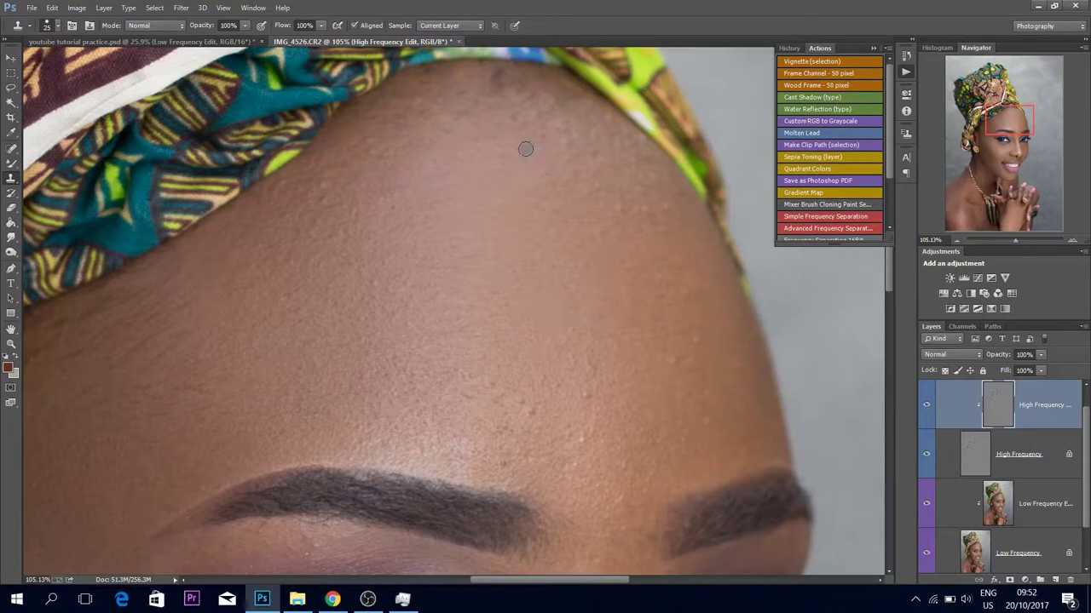
pyautogui.keyDown('alt'); pyautogui.click(455, 190); pyautogui.keyUp('alt')
# Clone more forehead spots, then zoom to 100% on the nose and cheek
pyautogui.moveTo(1014, 125); pyautogui.dragTo(1006, 125)
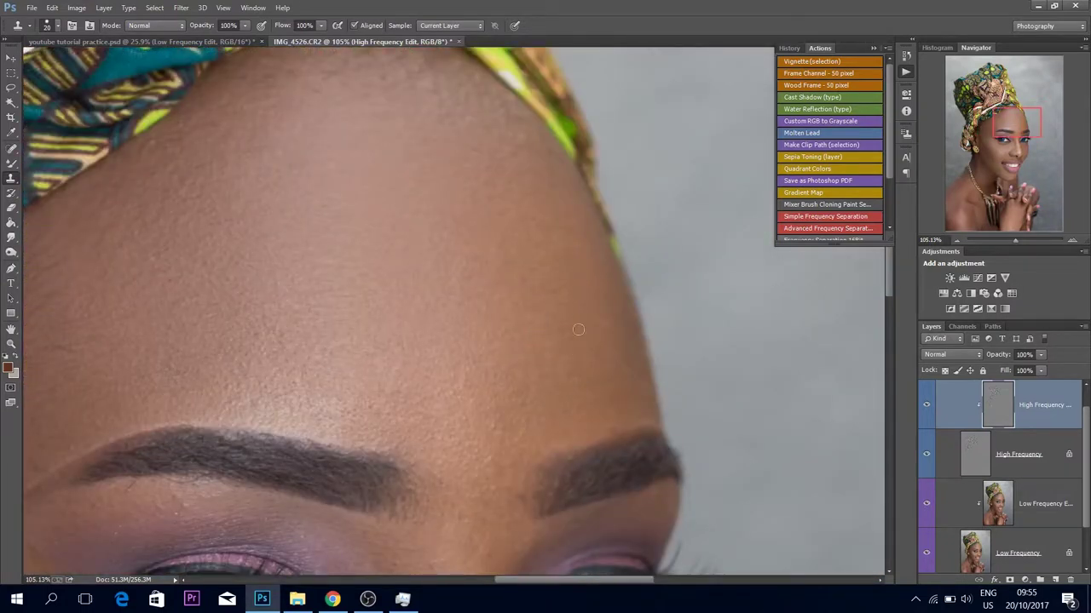
pyautogui.scroll(-4, 578, 329)
pyautogui.hscroll(-3, 478, 194)
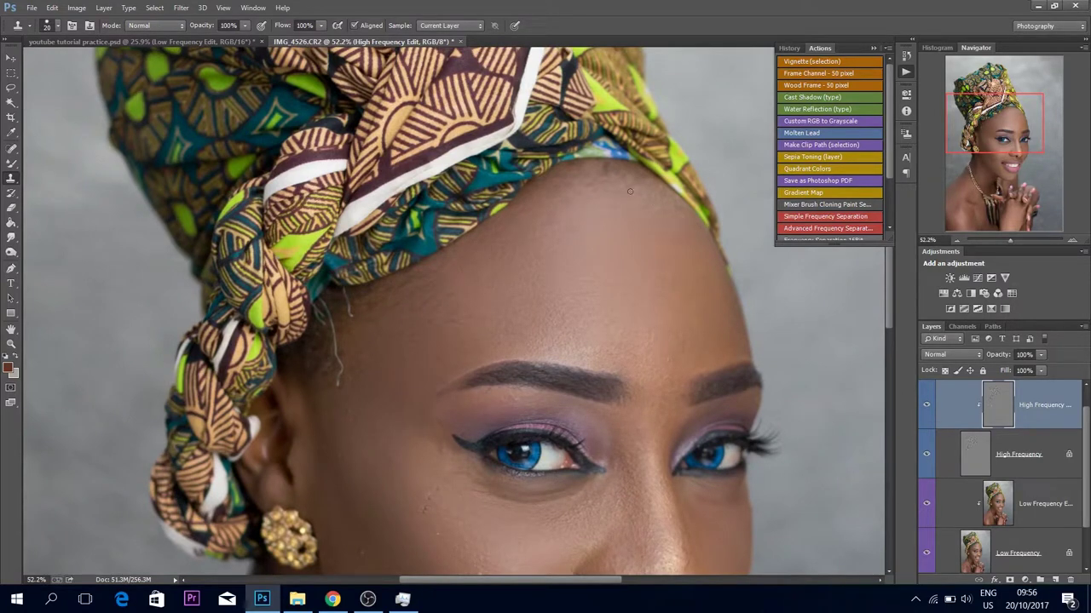
pyautogui.scroll(-4, 364, 235)
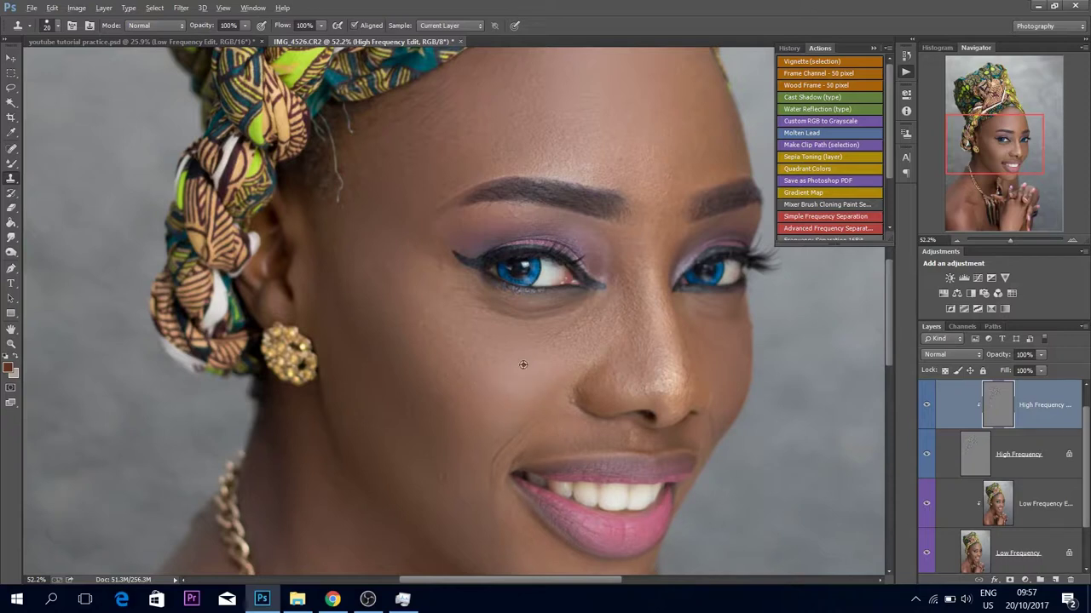
pyautogui.hotkey('ctrl', '1')
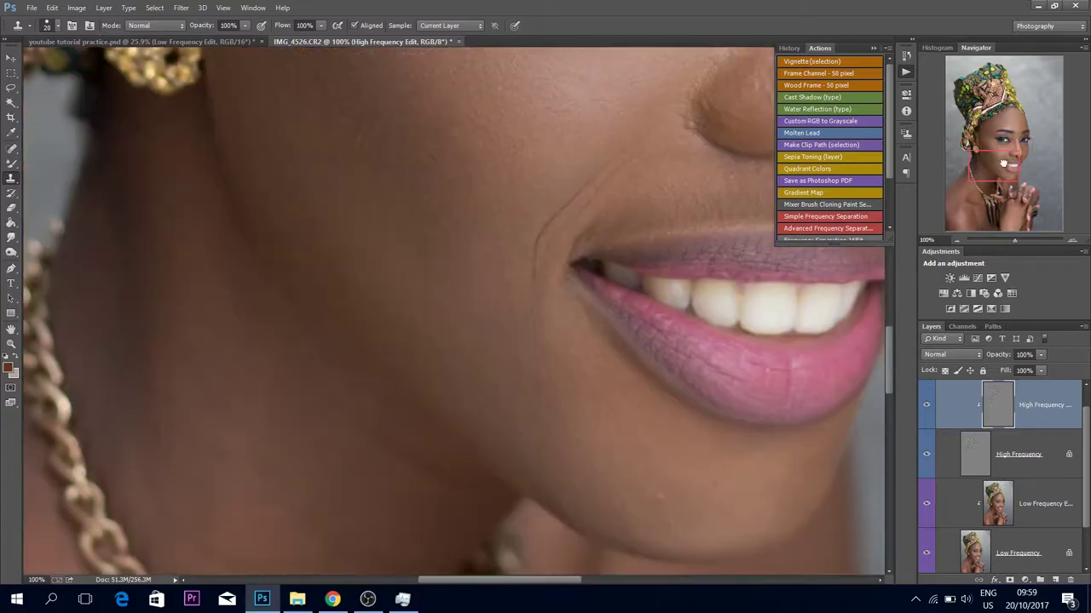
# Clone texture blemishes around the brow and eye, sampling the current layer
pyautogui.moveTo(167, 328); pyautogui.dragTo(374, 281)
pyautogui.click(1013, 154)
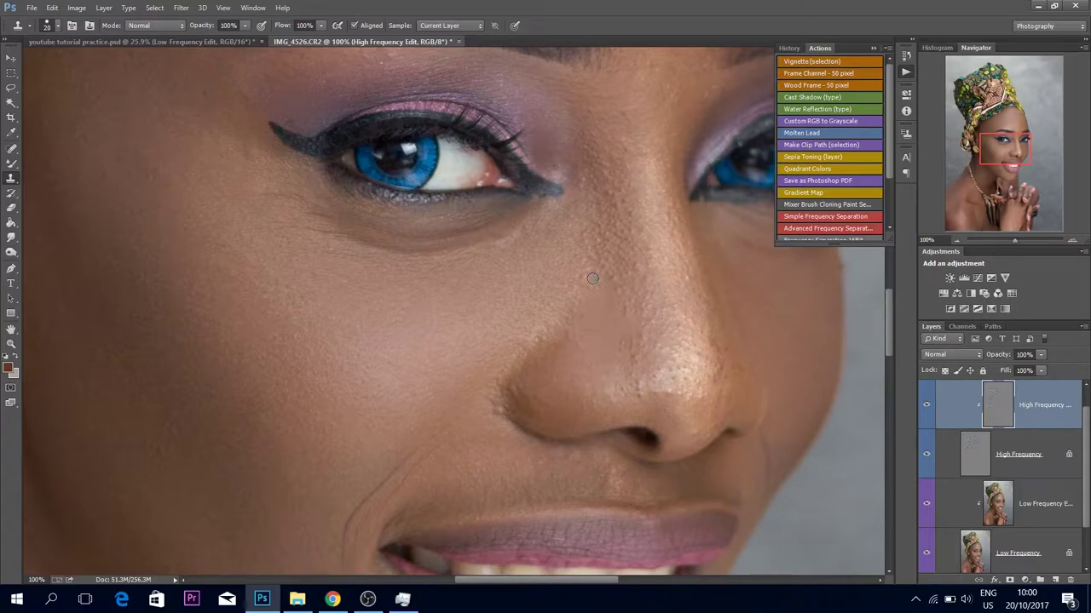
pyautogui.moveTo(996, 145); pyautogui.dragTo(996, 137)
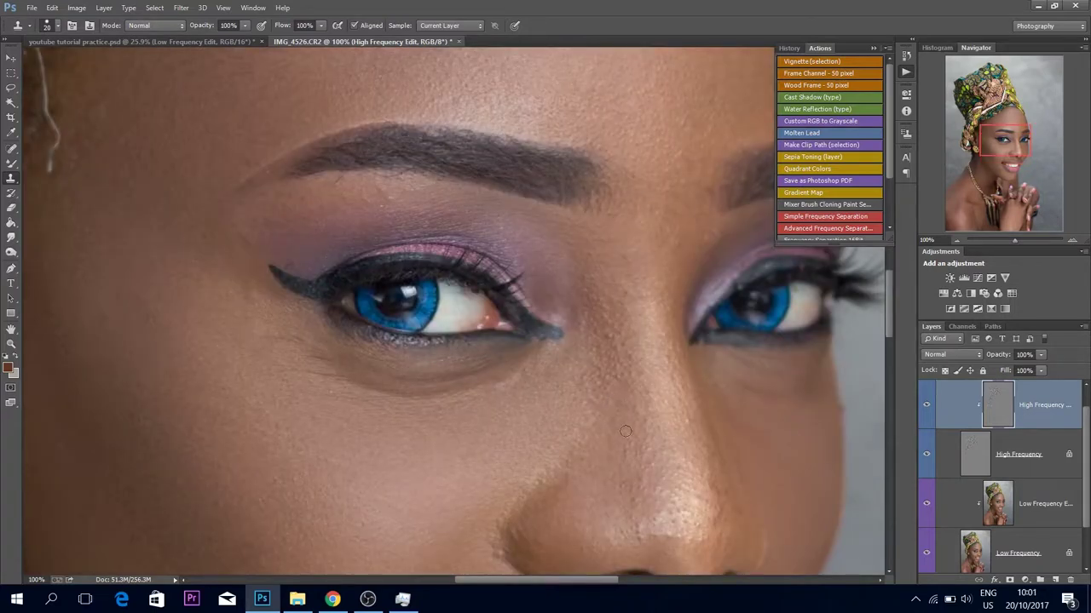
pyautogui.scroll(-3, 622, 391)
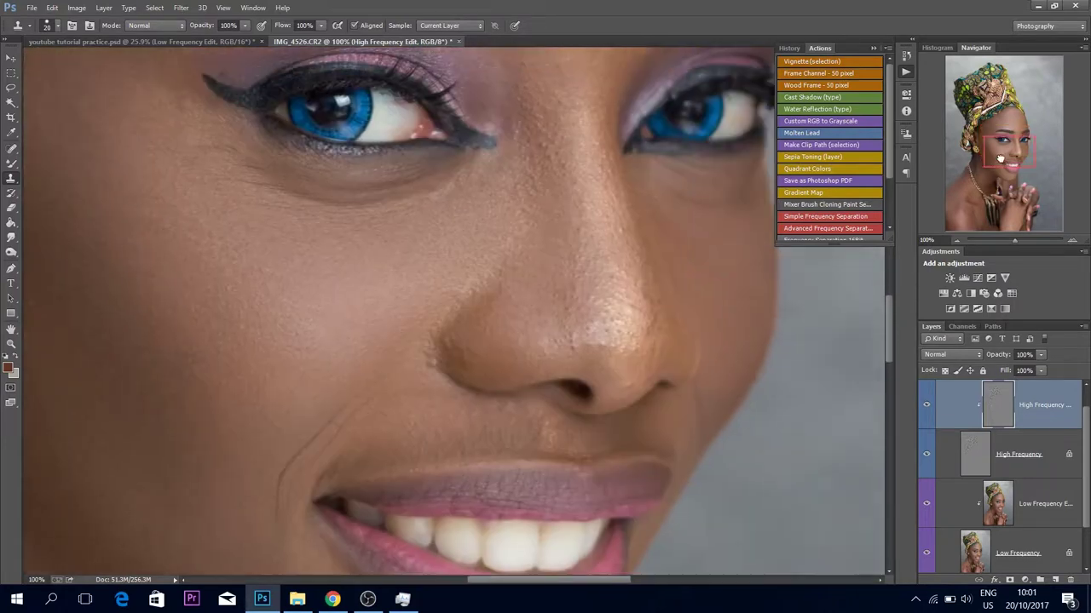
pyautogui.scroll(2, 468, 179)
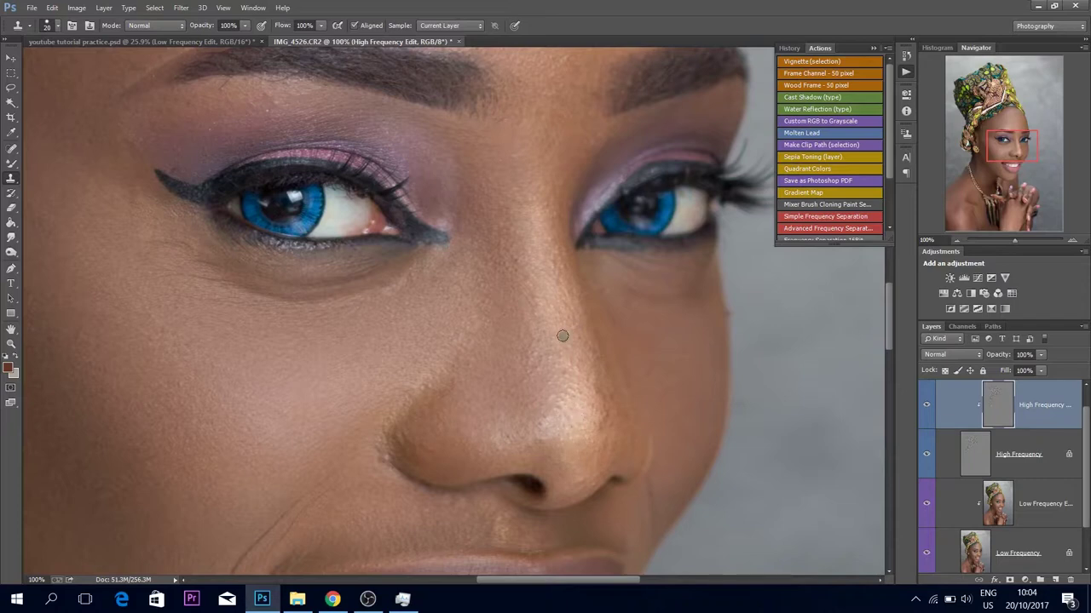
# Clone blemishes under the eyes and on the nose, moving across the face
pyautogui.scroll(-5, 783, 261)
pyautogui.hscroll(-3, 783, 262)
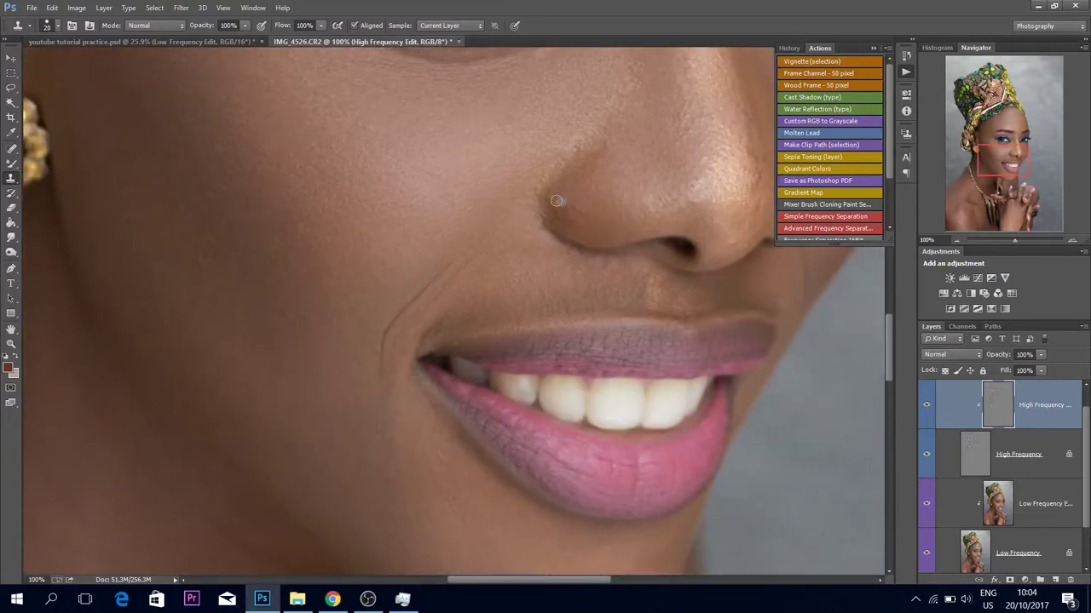
pyautogui.scroll(-5, 577, 210)
pyautogui.hscroll(3, 578, 210)
pyautogui.hscroll(-1, 461, 345)
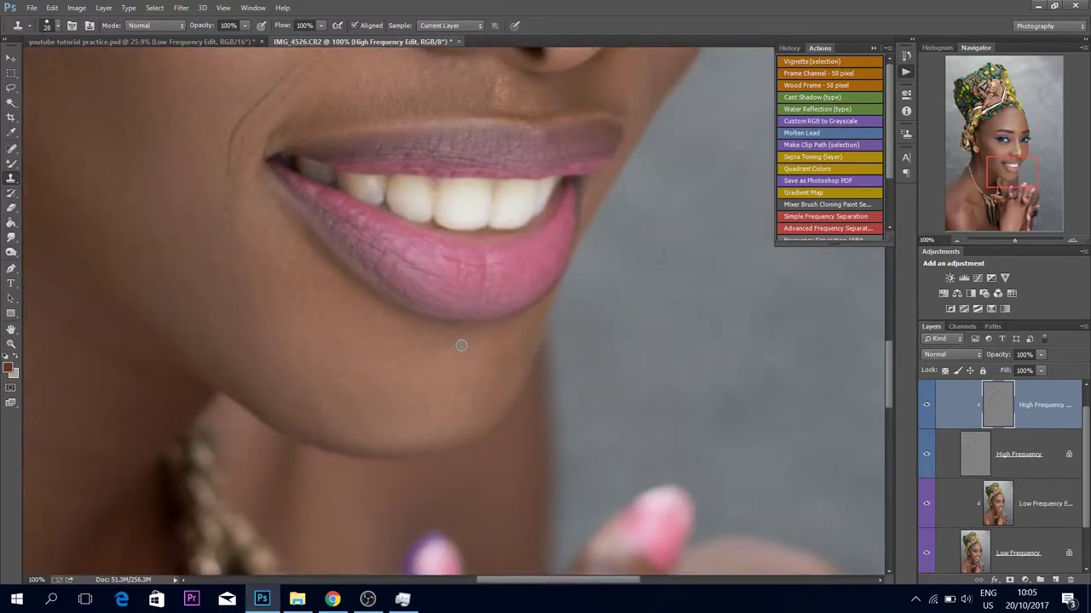
pyautogui.moveTo(1014, 241); pyautogui.dragTo(1010, 242)
pyautogui.click(1012, 143)
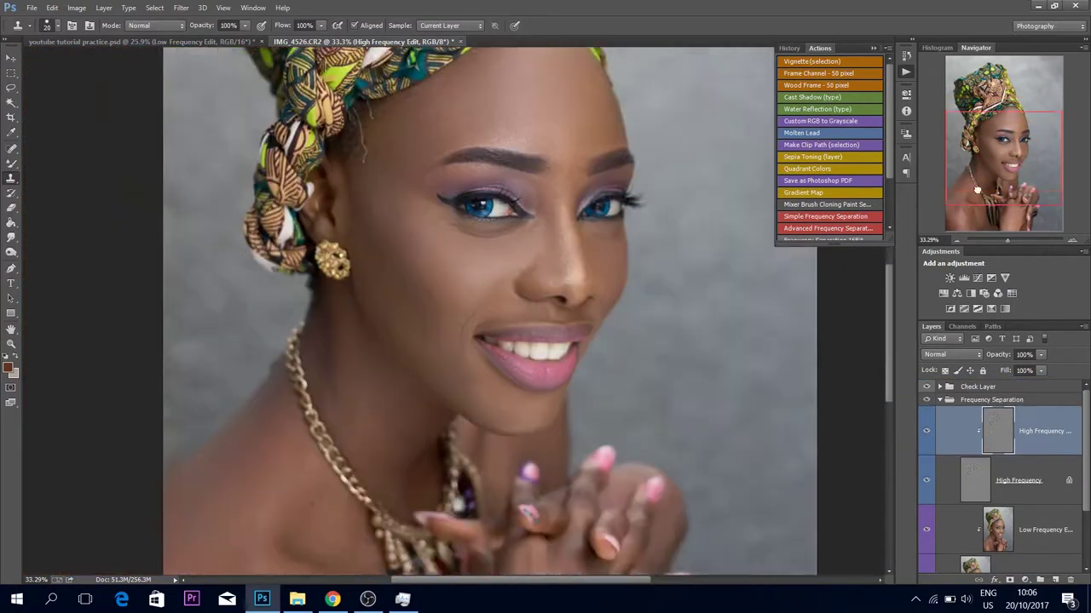
pyautogui.click(977, 189)
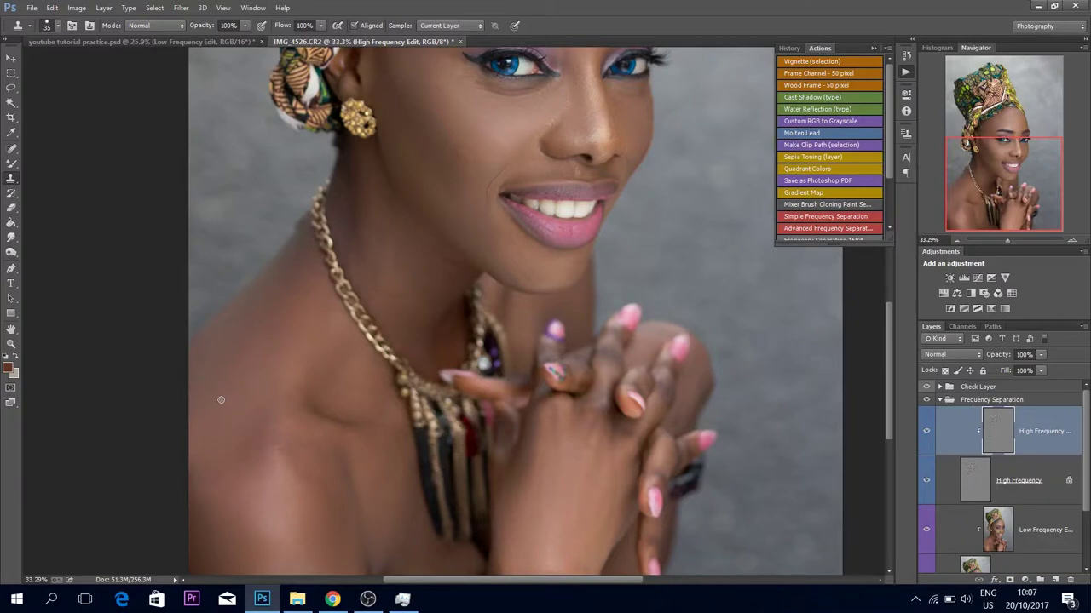
pyautogui.moveTo(1007, 240); pyautogui.dragTo(1012, 241)
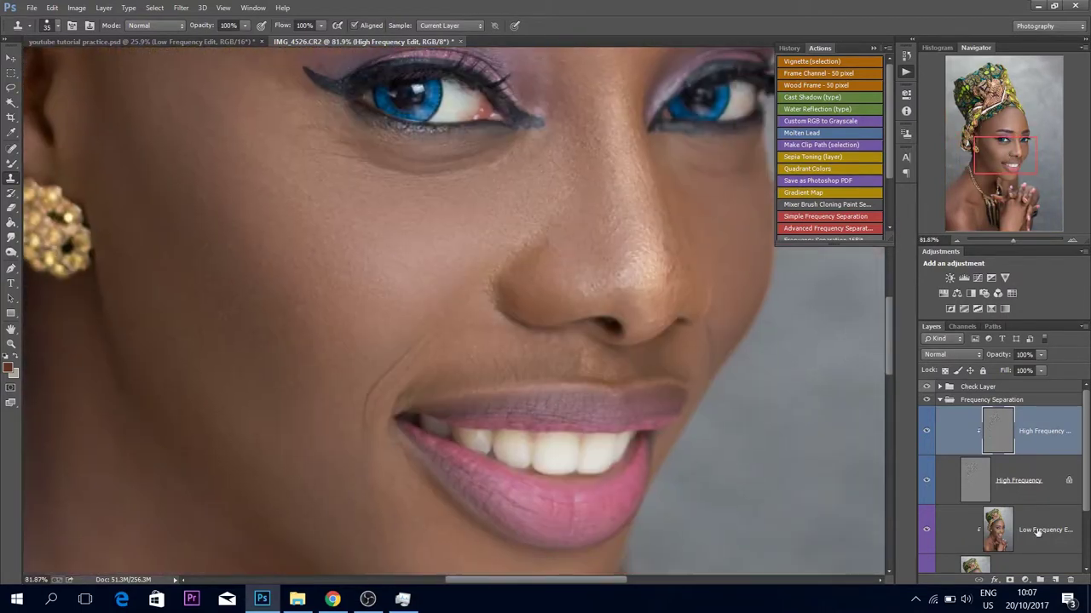
# Blend the tone around the nose and mouth on Low Frequency Edit with a smaller Mixer Brush
pyautogui.click(1039, 529)
pyautogui.press('b')
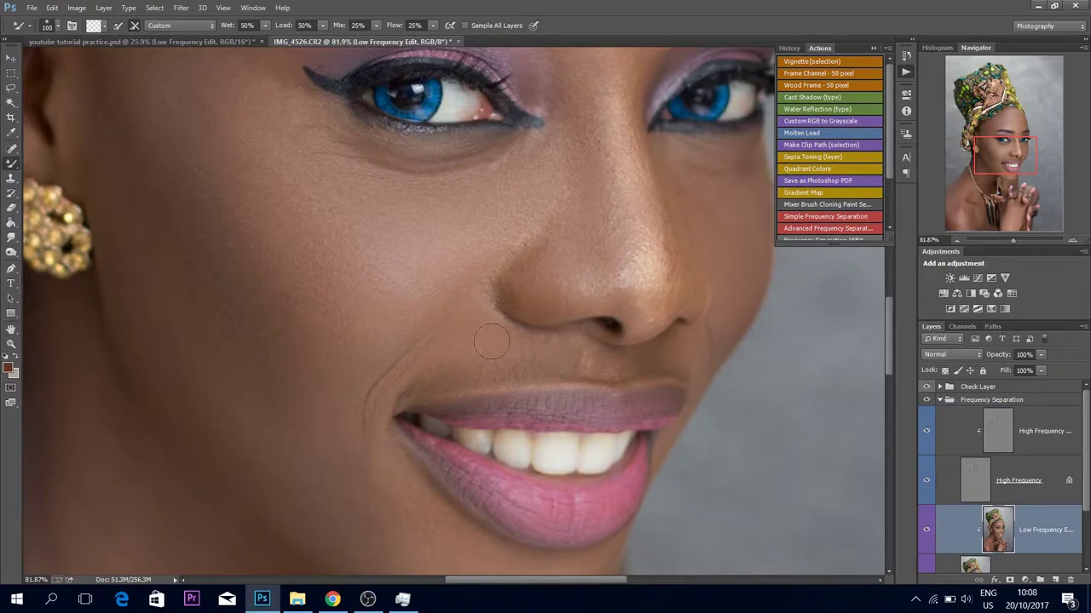
pyautogui.press('[')
pyautogui.moveTo(609, 231); pyautogui.dragTo(330, 291)
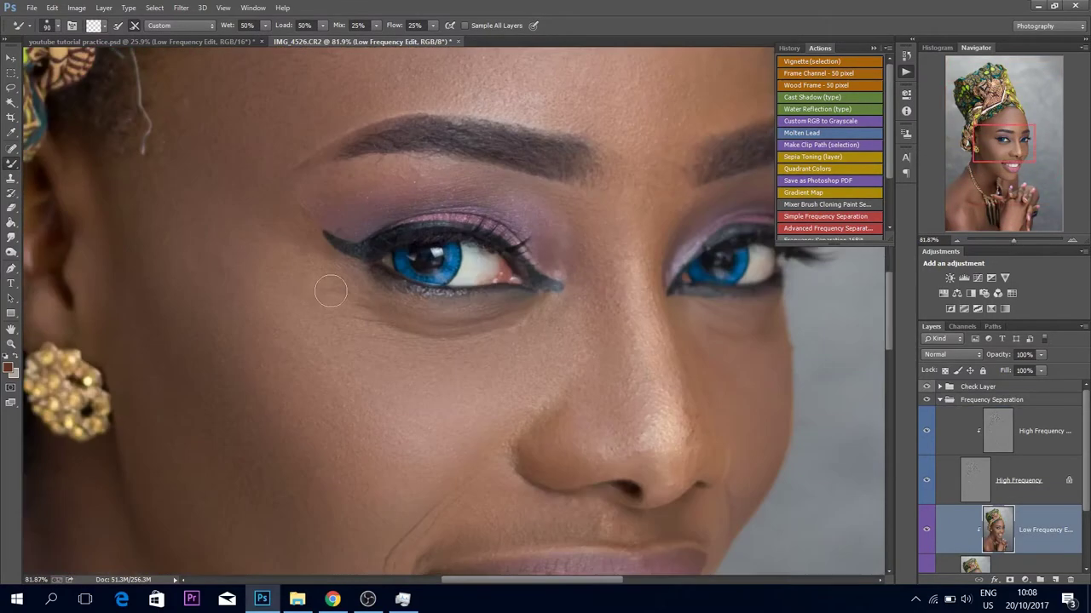
pyautogui.moveTo(1013, 241); pyautogui.dragTo(1005, 240)
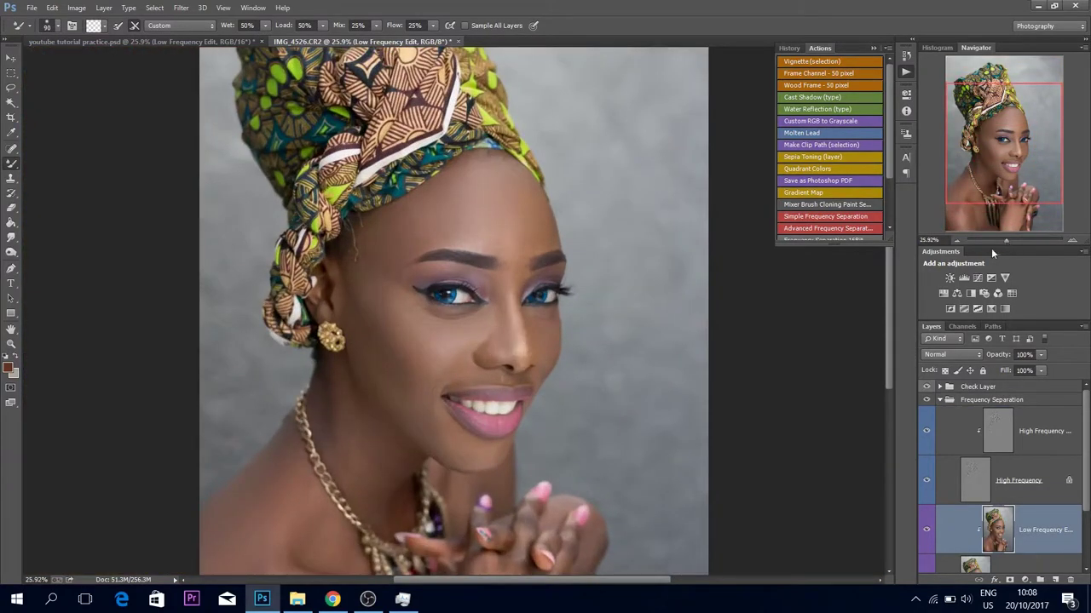
# Clone the texture below the left eye on the High Frequency Edit layer
pyautogui.click(10, 176)
pyautogui.hotkey('alt', ']')
pyautogui.hotkey('alt', ']')
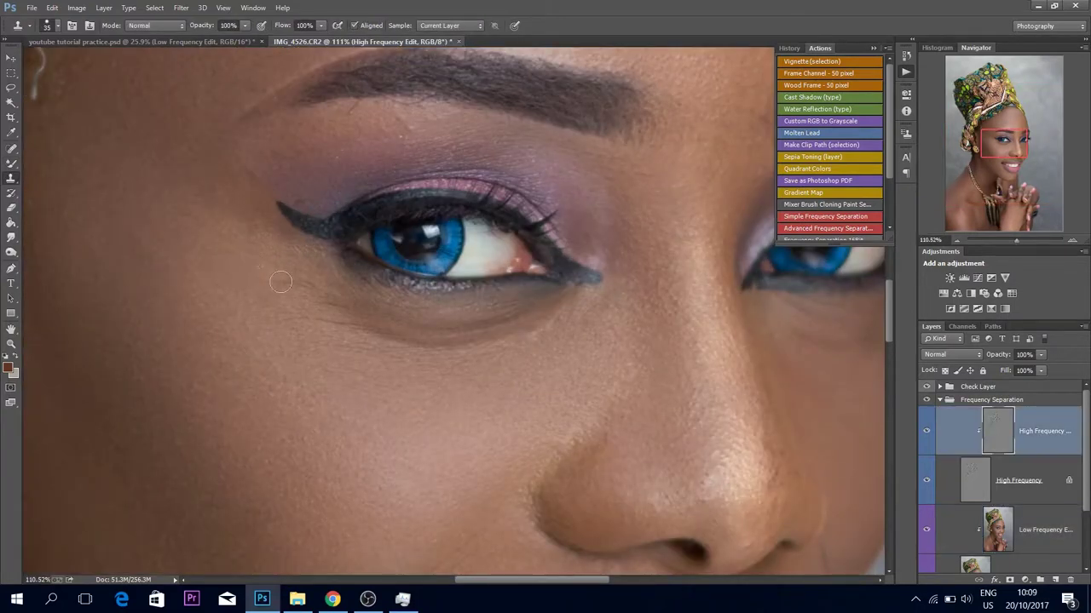
pyautogui.scroll(-5, 247, 232)
pyautogui.hotkey('alt', '[')
pyautogui.hotkey('alt', '[')
pyautogui.press('b')
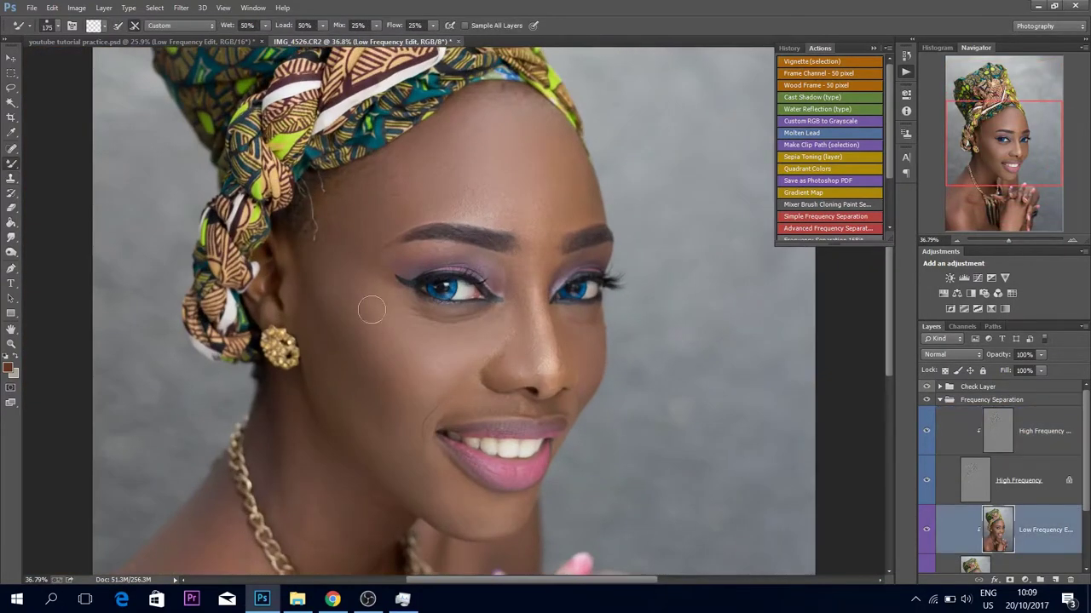
# Hide the High Frequency layers and blend the cheek and forehead colour
pyautogui.keyDown('alt'); pyautogui.click(926, 529); pyautogui.keyUp('alt')
pyautogui.scroll(5, 372, 351)
pyautogui.press(']')
pyautogui.press('[')
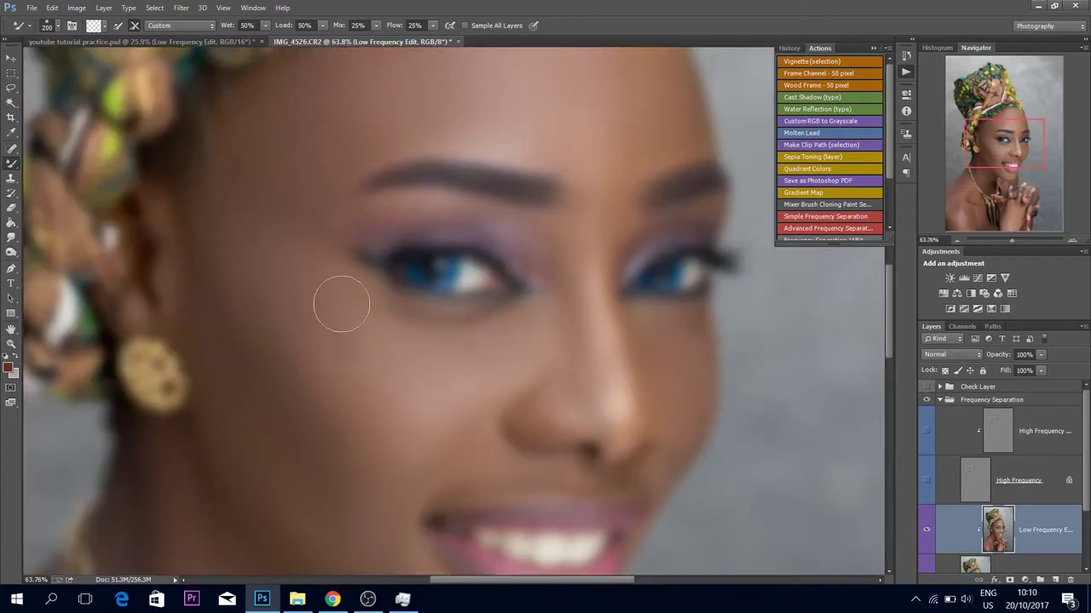
pyautogui.scroll(3, 540, 176)
pyautogui.press(']')
pyautogui.press(']')
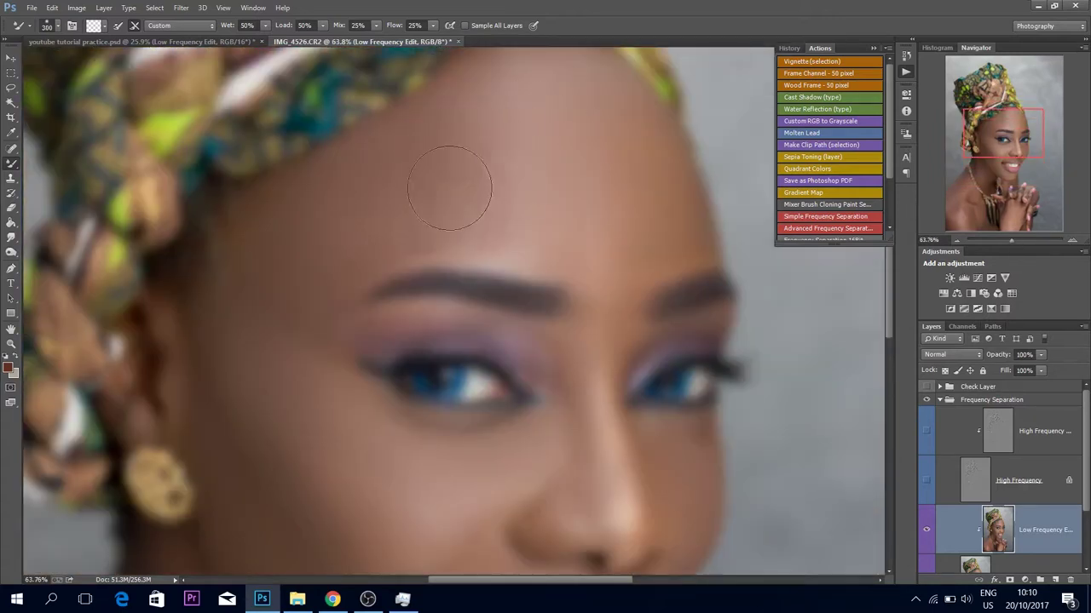
# Blend the lower-face colour with a smaller Mixer Brush
pyautogui.scroll(-5, 512, 187)
pyautogui.hscroll(-2, 511, 188)
pyautogui.press('[')
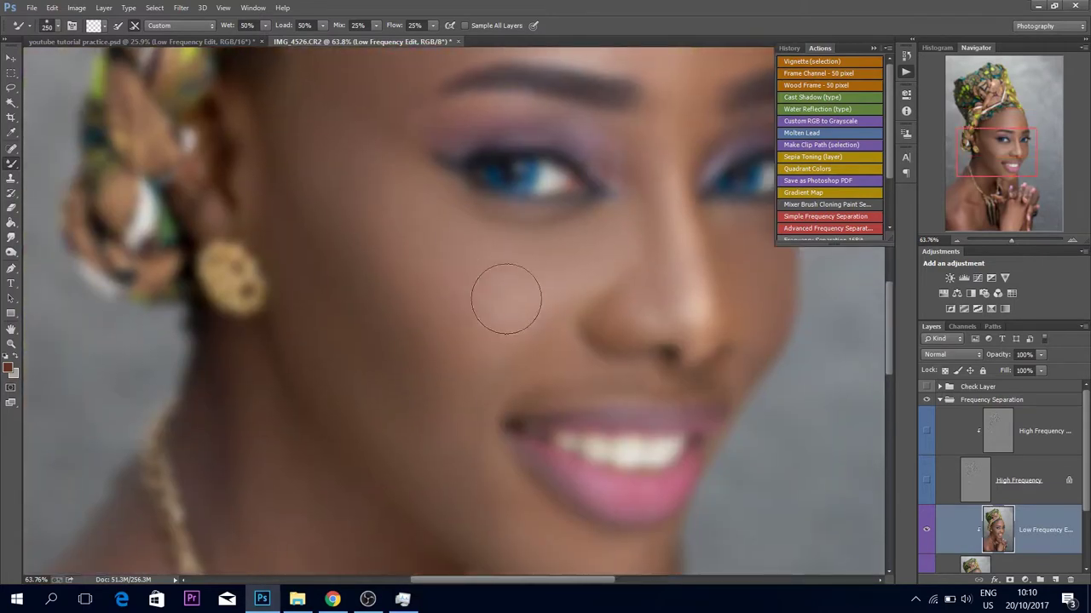
pyautogui.scroll(-5, 511, 315)
pyautogui.hscroll(2, 511, 315)
pyautogui.press('p')
pyautogui.press('b')
pyautogui.scroll(5, 460, 264)
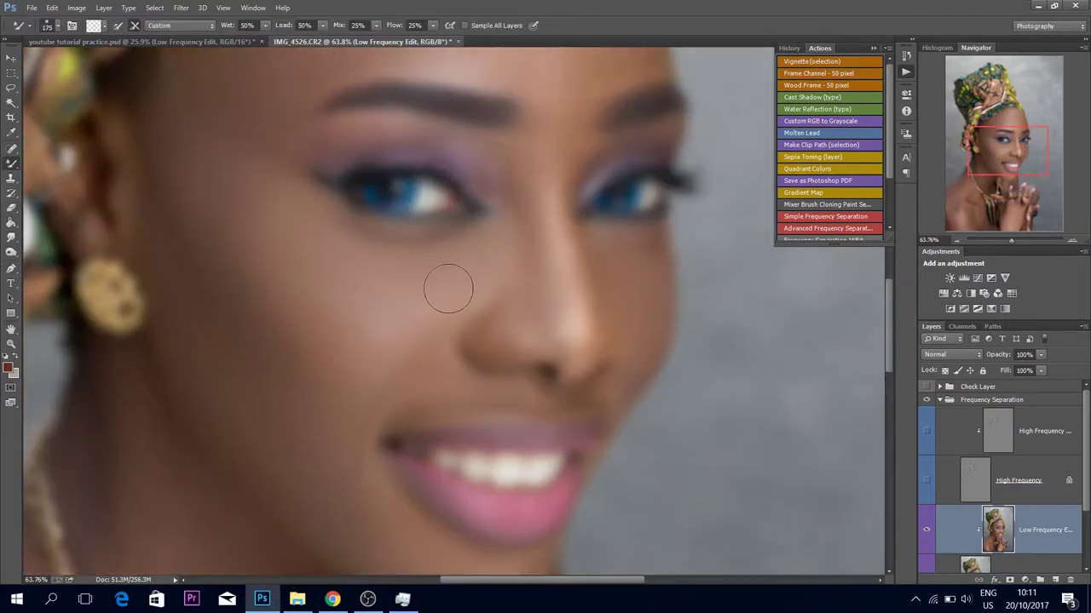
# Show the texture layers and clone on High Frequency Edit at 100% zoom
pyautogui.hotkey('ctrl', '0')
pyautogui.click(926, 481)
pyautogui.click(997, 430)
pyautogui.moveTo(1006, 241); pyautogui.dragTo(1007, 240)
pyautogui.press('s')
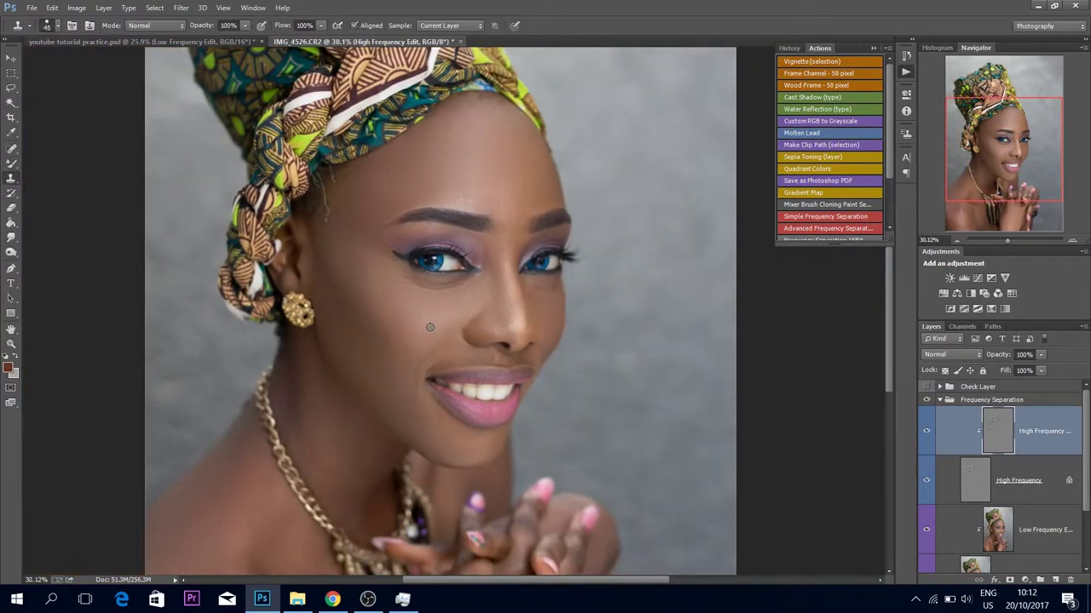
pyautogui.hotkey('ctrl', '1')
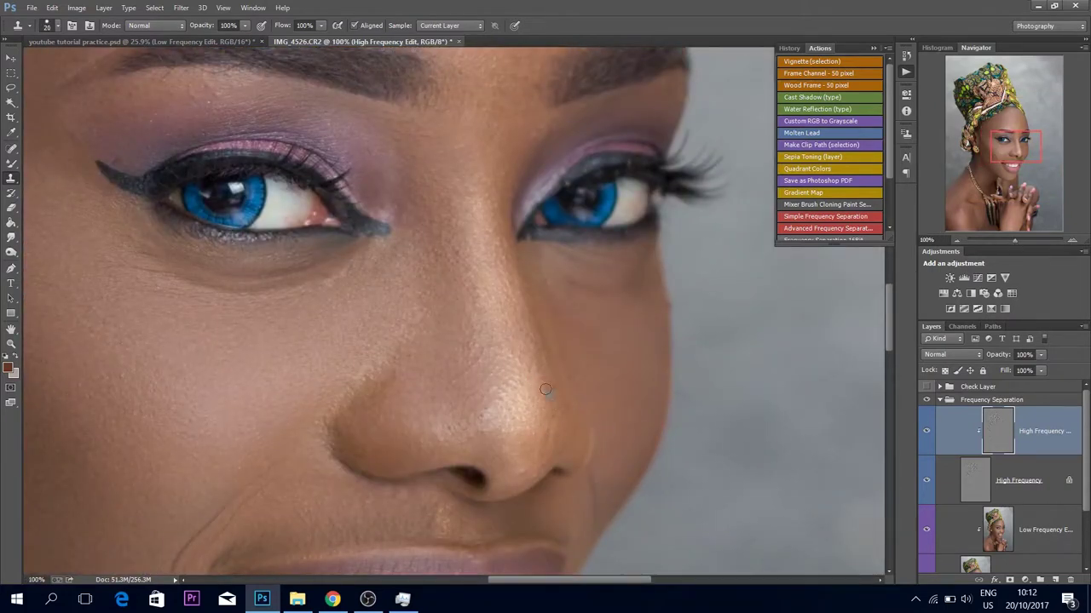
# Alternate Mixer Brush on Low Frequency Edit and Clone Stamp on High Frequency Edit around the nose
pyautogui.hotkey('alt', '[')
pyautogui.hotkey('alt', '[')
pyautogui.press('b')
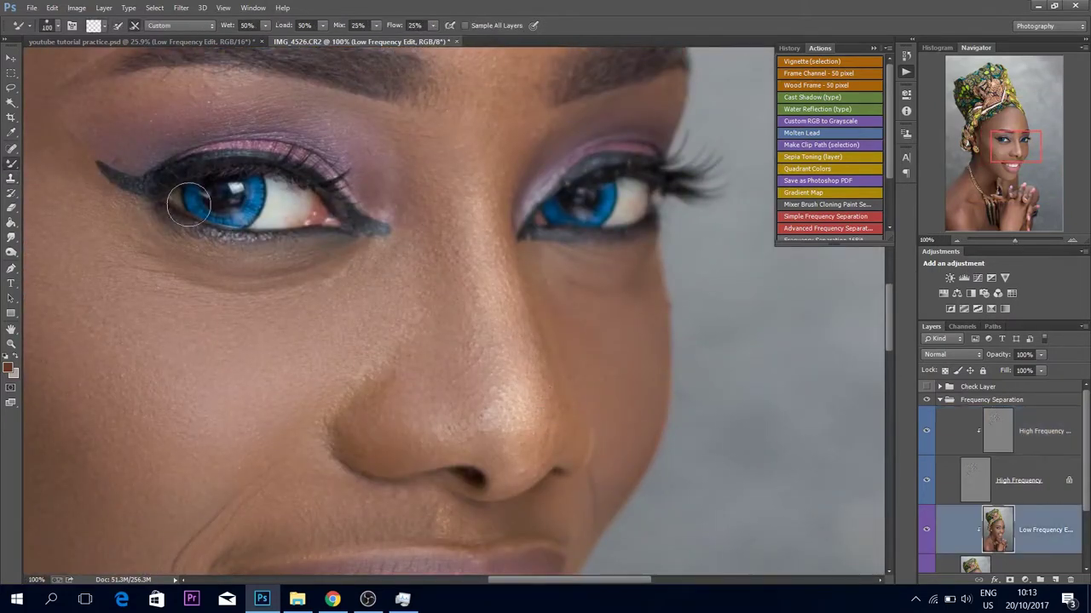
pyautogui.press(']')
pyautogui.hotkey('alt', ']')
pyautogui.hotkey('alt', ']')
pyautogui.press('s')
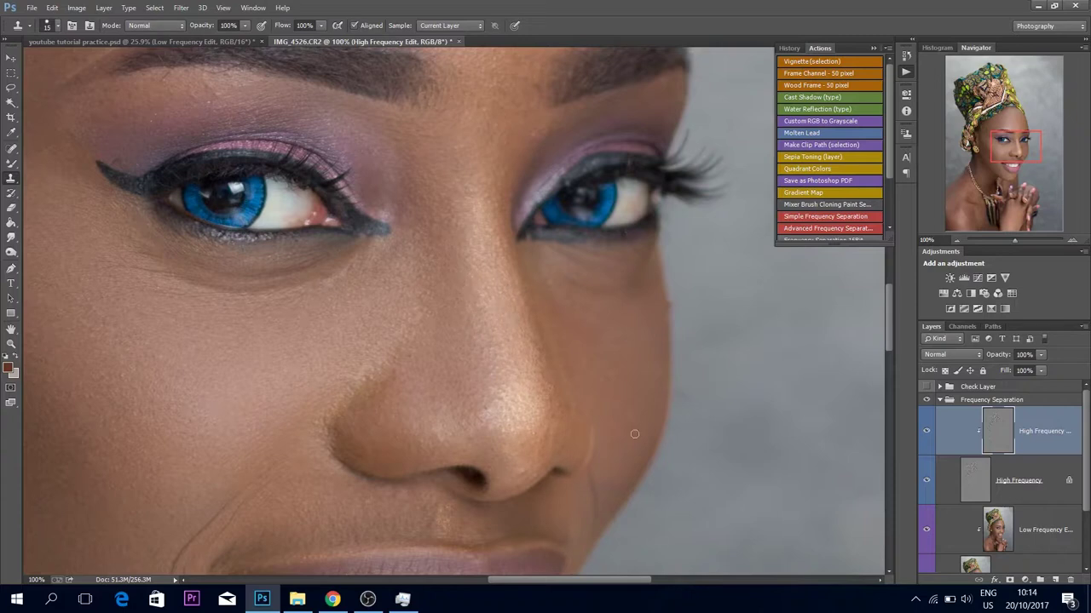
pyautogui.moveTo(1014, 240); pyautogui.dragTo(1008, 241)
# With texture layers hidden, blend tones along the nose bridge and between the eyes
pyautogui.hotkey('alt', '[')
pyautogui.hotkey('alt', '[')
pyautogui.press('b')
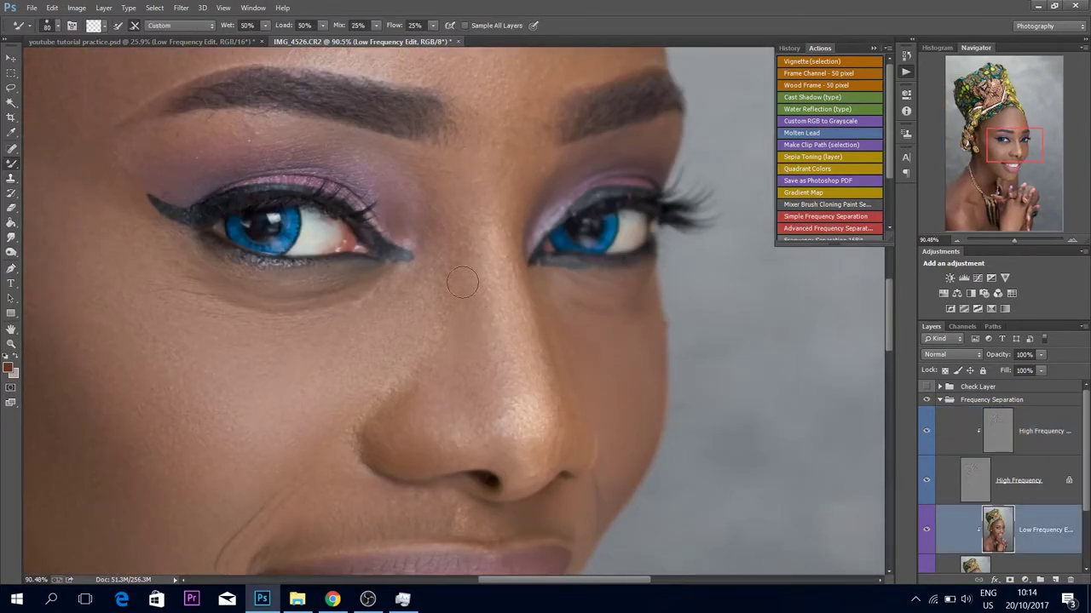
pyautogui.hotkey('ctrl', ',')
pyautogui.press('[')
pyautogui.press('[')
pyautogui.press('[')
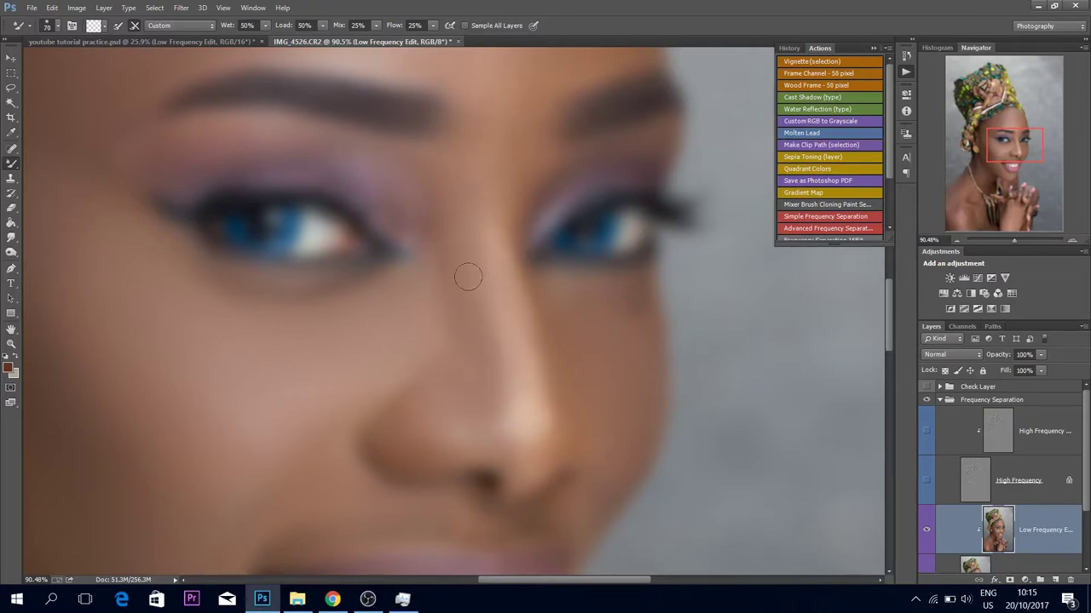
pyautogui.press(']')
pyautogui.press(']')
pyautogui.moveTo(1014, 241); pyautogui.dragTo(1004, 241)
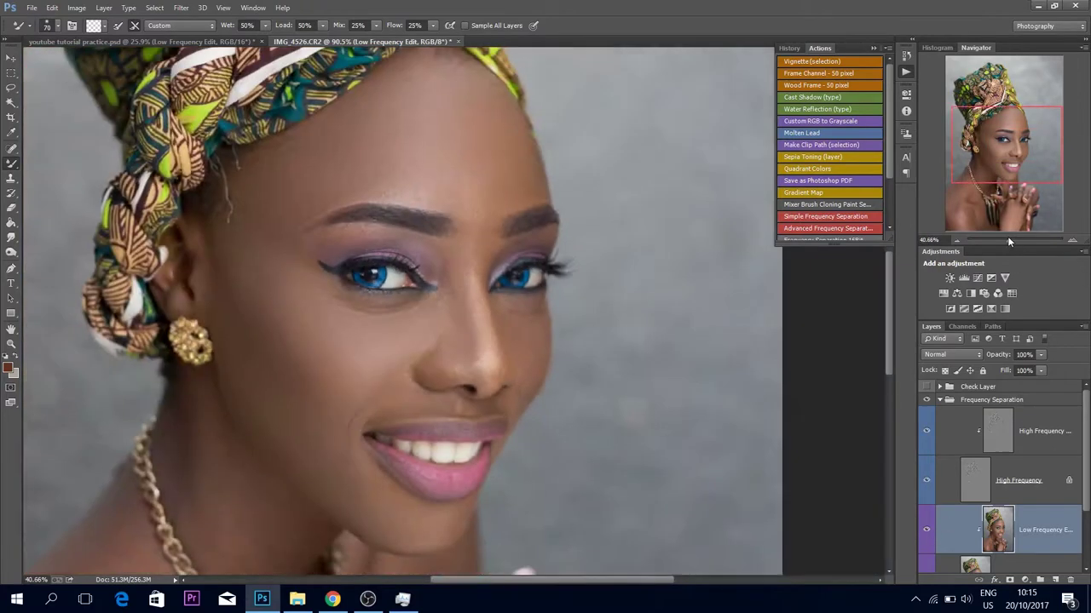
# Add a Selective Color layer setting Reds to Cyan +29 and Yellow +18
pyautogui.click(992, 400)
pyautogui.click(1005, 309)
pyautogui.click(831, 137)
pyautogui.click(805, 148)
pyautogui.moveTo(818, 164); pyautogui.dragTo(848, 170)
pyautogui.moveTo(837, 169); pyautogui.dragTo(835, 168)
pyautogui.moveTo(818, 212); pyautogui.dragTo(835, 214)
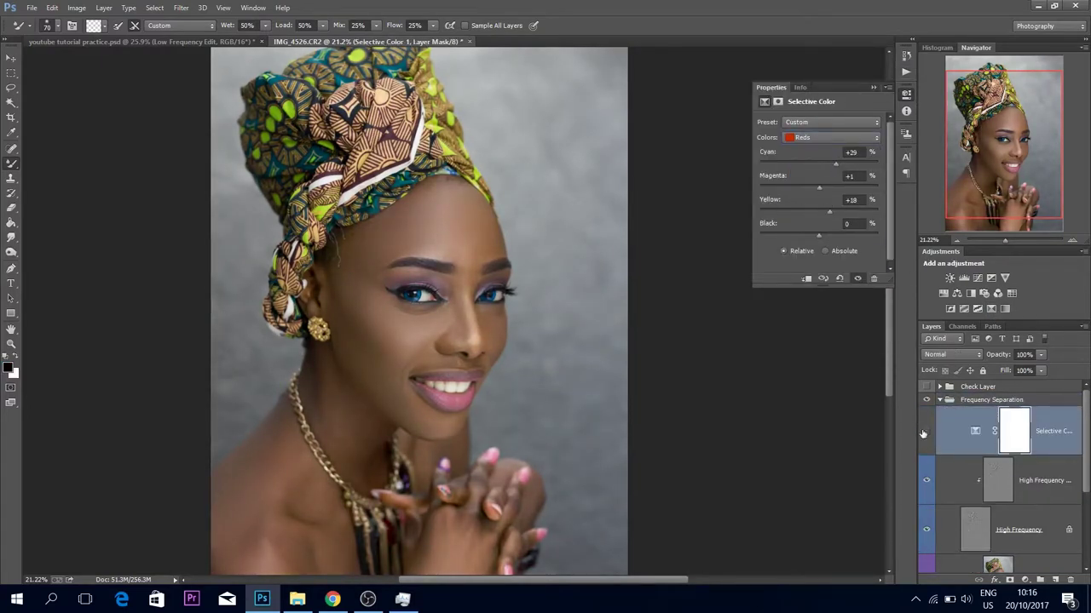
# Add a Hue/Saturation layer at Saturation -100 and hide the Frequency Separation group
pyautogui.click(943, 293)
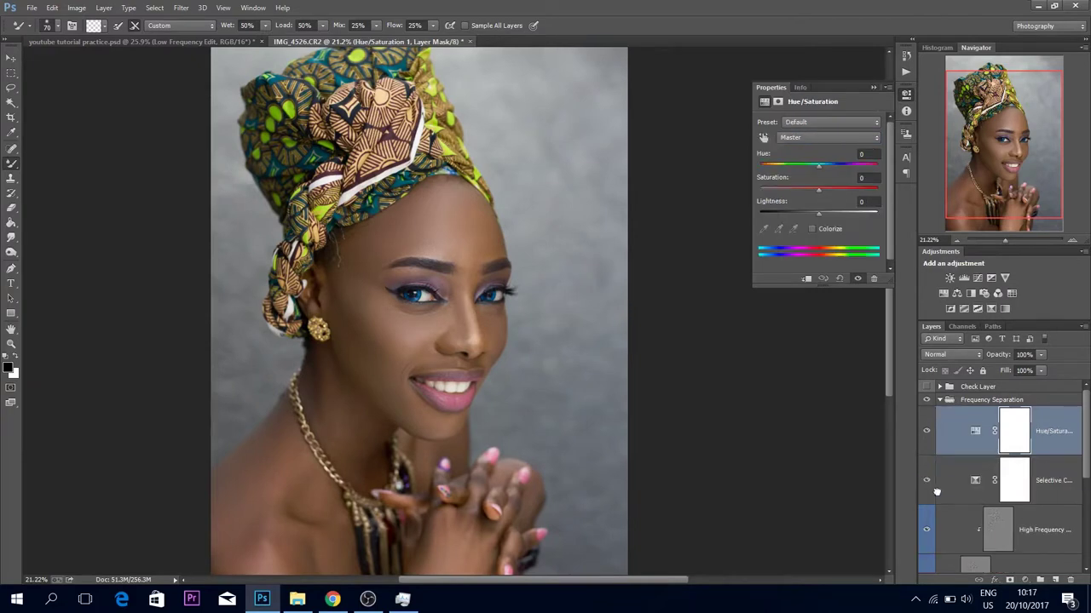
pyautogui.moveTo(819, 190); pyautogui.dragTo(758, 201)
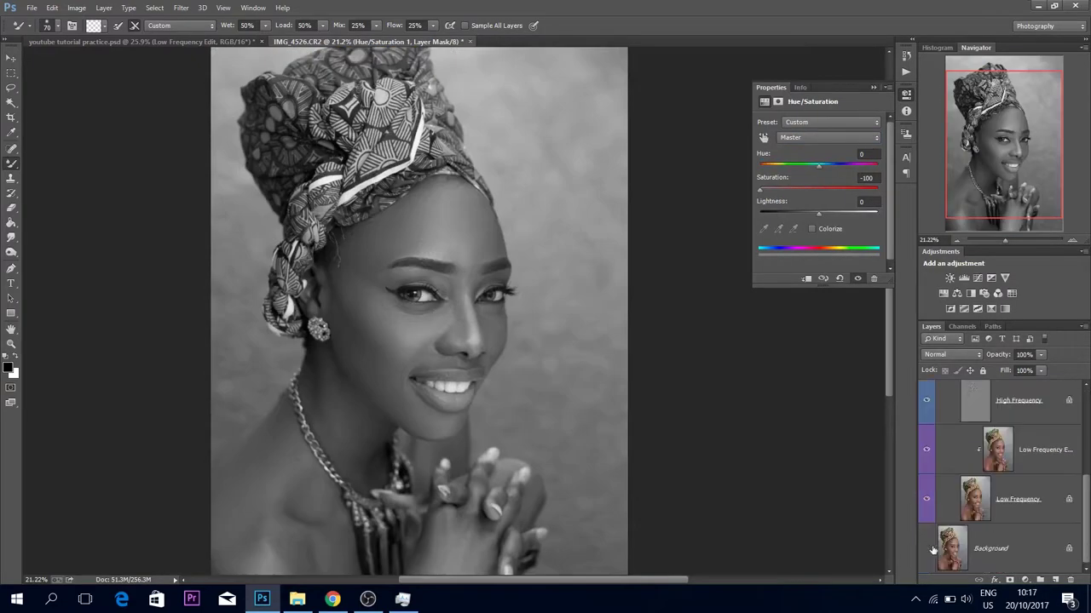
pyautogui.click(927, 401)
pyautogui.click(1005, 241)
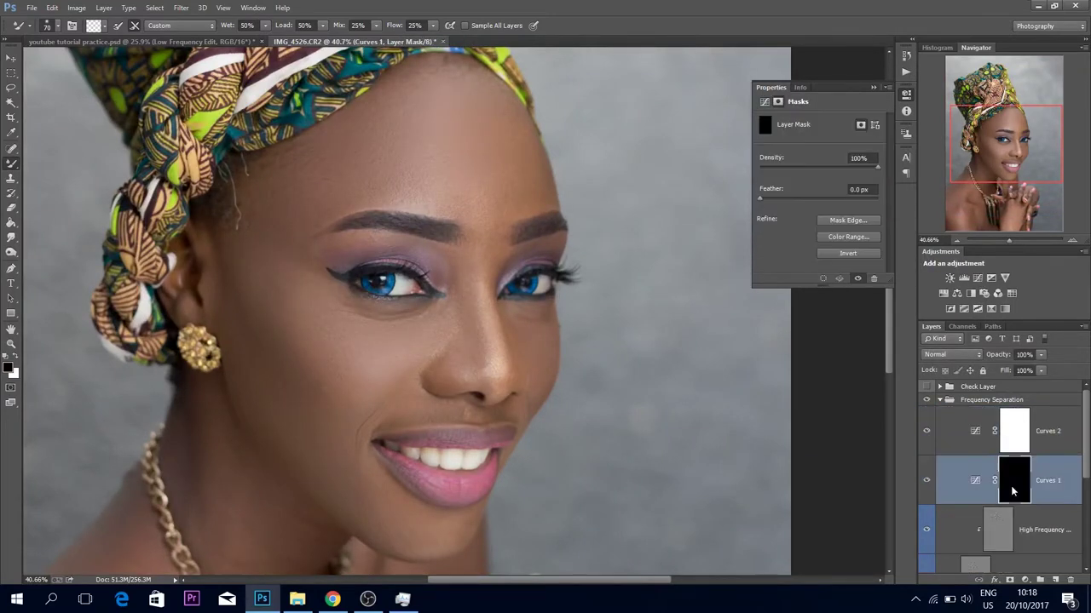
# Set Curves 1 to Screen with a black mask and a white 12% brush
pyautogui.click(952, 355)
pyautogui.click(949, 128)
pyautogui.write('b')
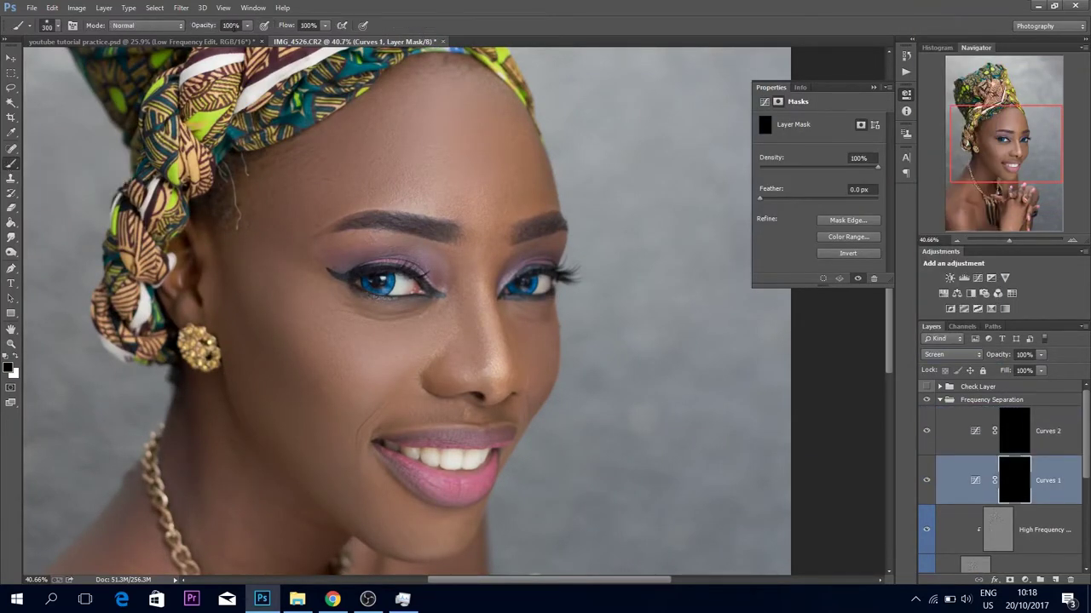
pyautogui.write('12')
pyautogui.press('Return')
pyautogui.press(']')
pyautogui.press('x')
pyautogui.press('[')
pyautogui.press('[')
pyautogui.press('[')
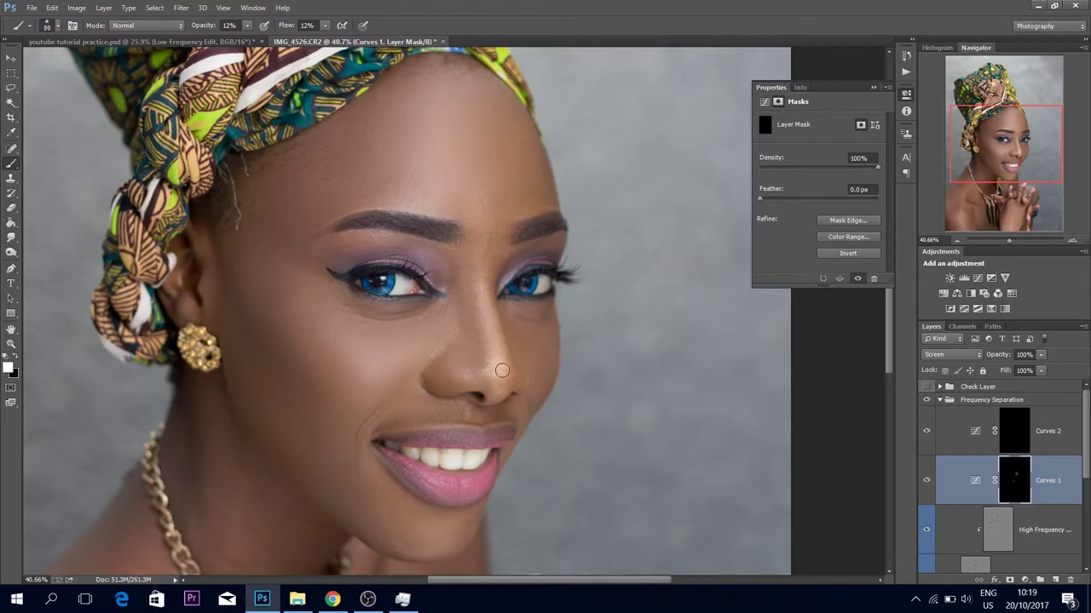
# Dodge the shoulder and neck on the Curves 1 mask with a larger brush
pyautogui.scroll(-5, 534, 348)
pyautogui.hscroll(-2, 534, 348)
pyautogui.press(']')
pyautogui.press(']')
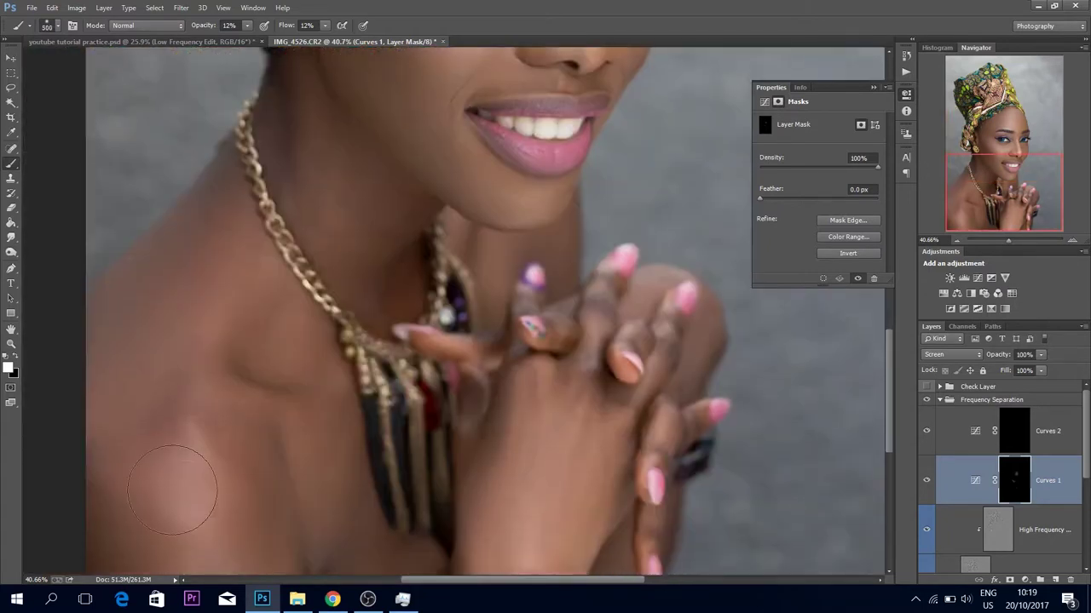
pyautogui.scroll(3, 308, 368)
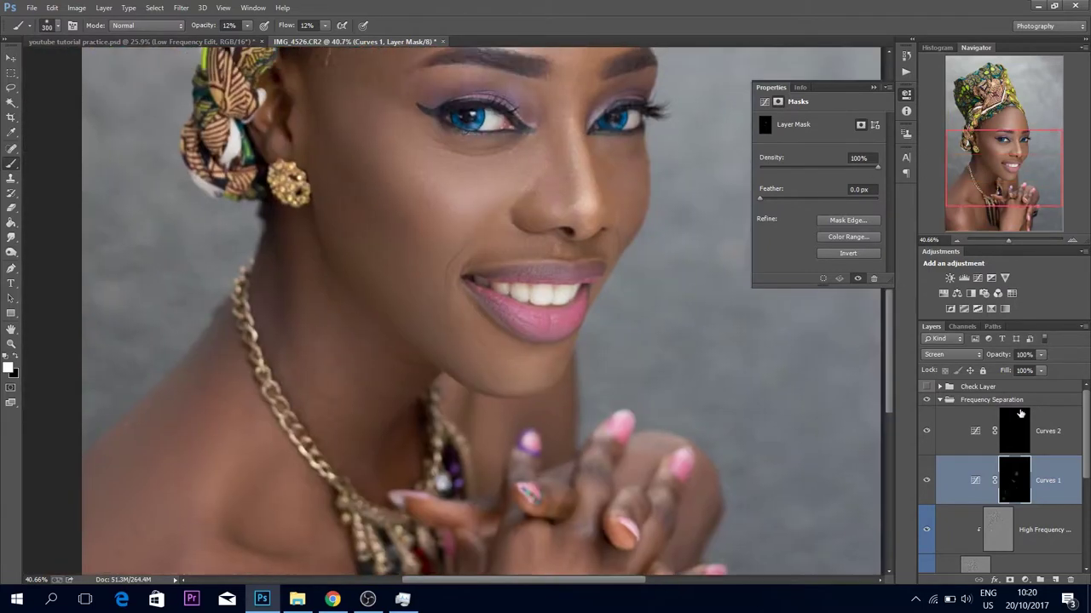
pyautogui.scroll(4, 309, 369)
pyautogui.hscroll(2, 308, 369)
pyautogui.hotkey('alt', ']')
pyautogui.scroll(3, 358, 290)
# Burn the forehead and around the eye on the Curves 2 mask
pyautogui.press(']')
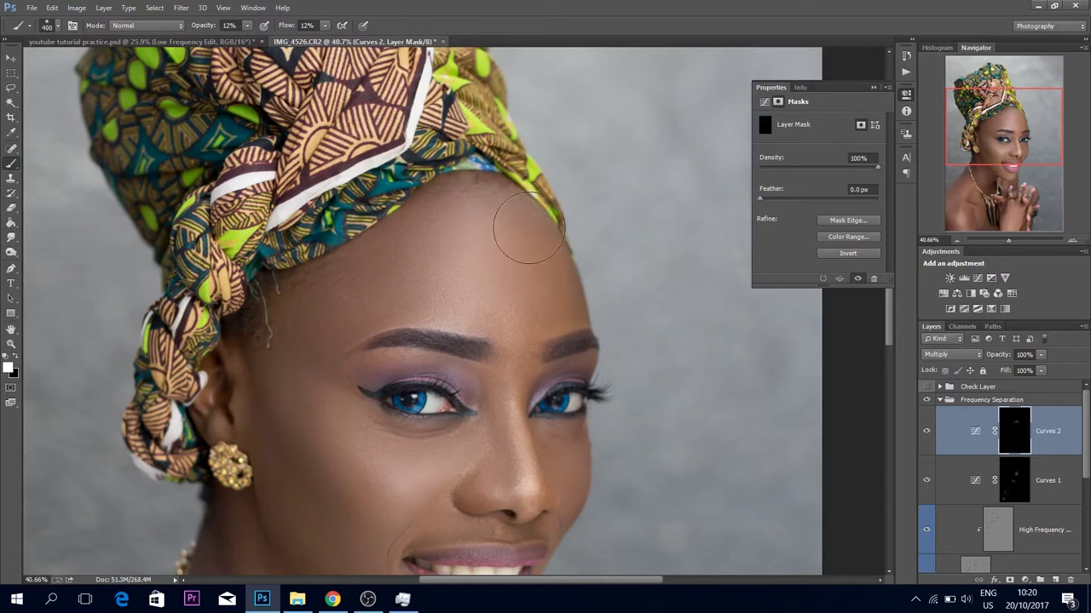
pyautogui.scroll(-3, 523, 237)
pyautogui.hscroll(-1, 523, 236)
pyautogui.scroll(-2, 298, 324)
pyautogui.press('[')
pyautogui.press('[')
pyautogui.press('[')
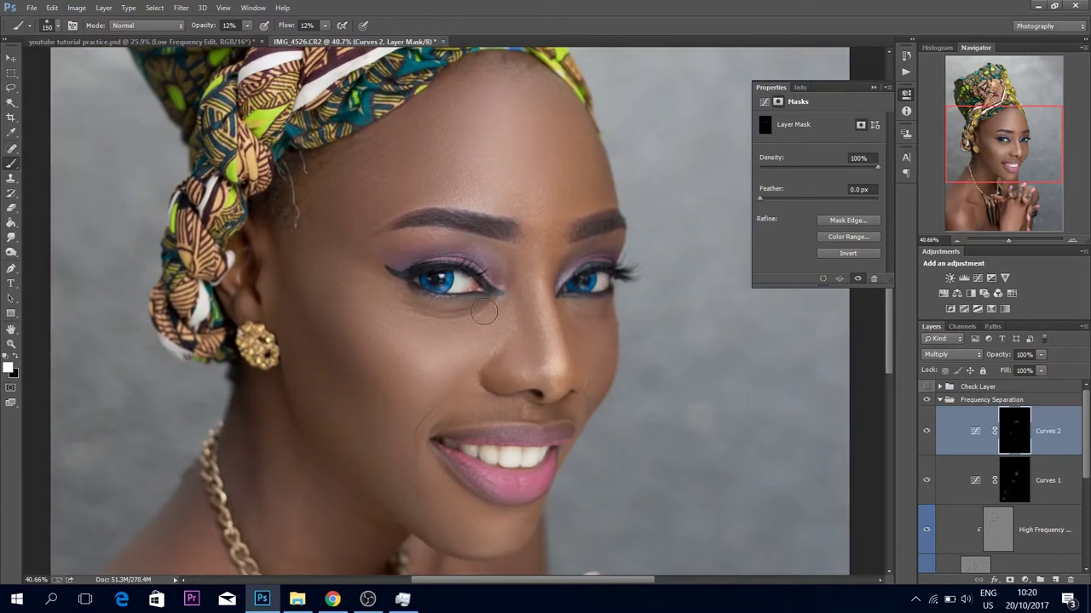
pyautogui.keyDown('shift'); pyautogui.click(955, 481); pyautogui.keyUp('shift')
pyautogui.rightClick(955, 481)
# Group Curves 1 and Curves 2 into a group named DB
pyautogui.click(979, 281)
pyautogui.write('DB')
pyautogui.press('Return')
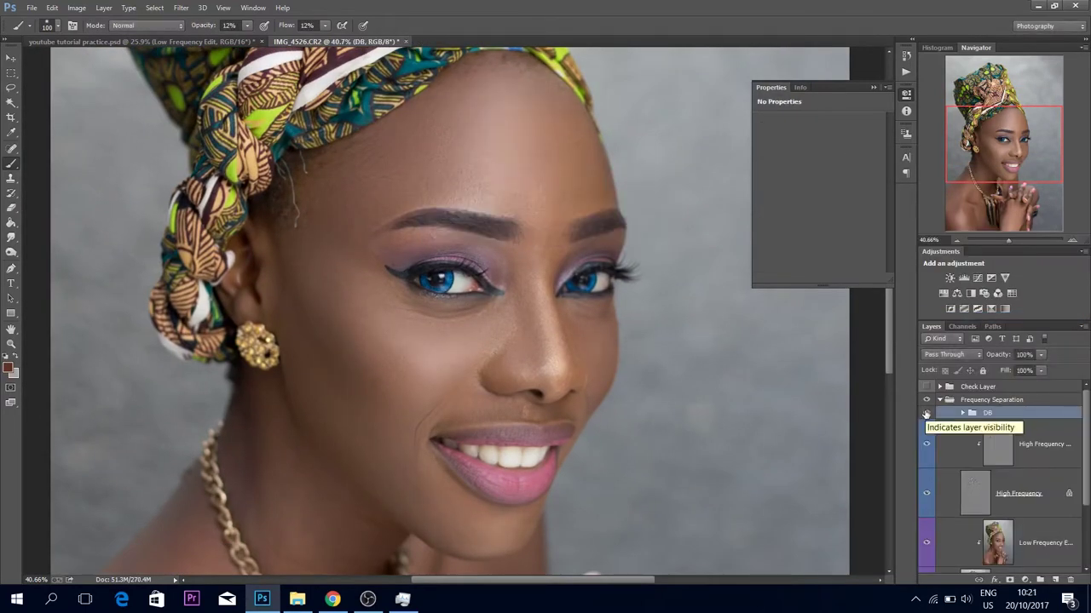
pyautogui.click(962, 413)
pyautogui.click(1037, 493)
# Inspect the eye area at 100%, switching between the brightening and darkening Curves layers
pyautogui.hotkey('ctrl', '1')
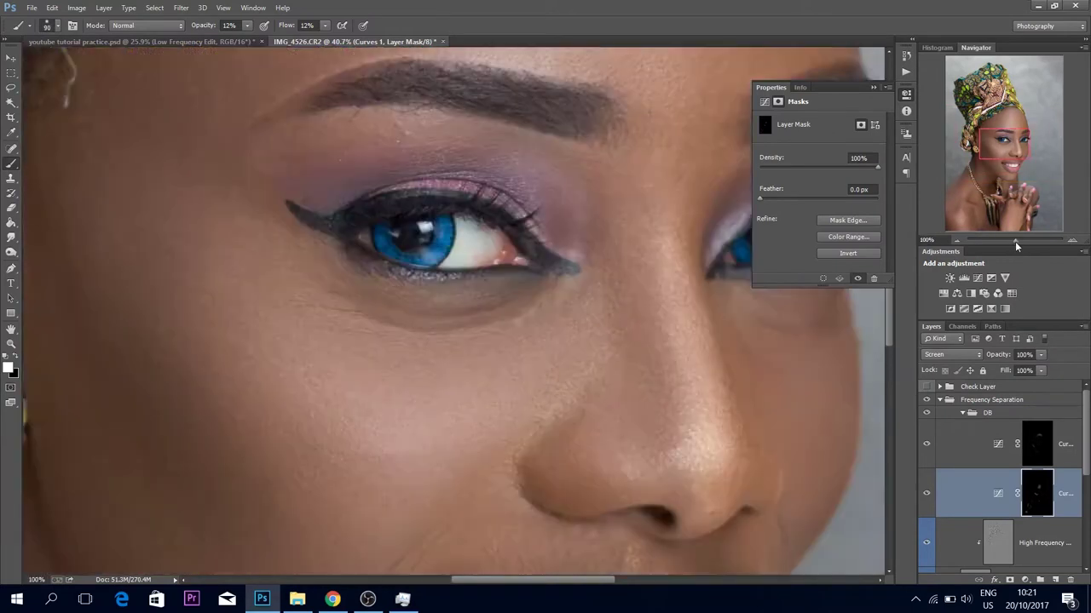
pyautogui.scroll(-4, 267, 271)
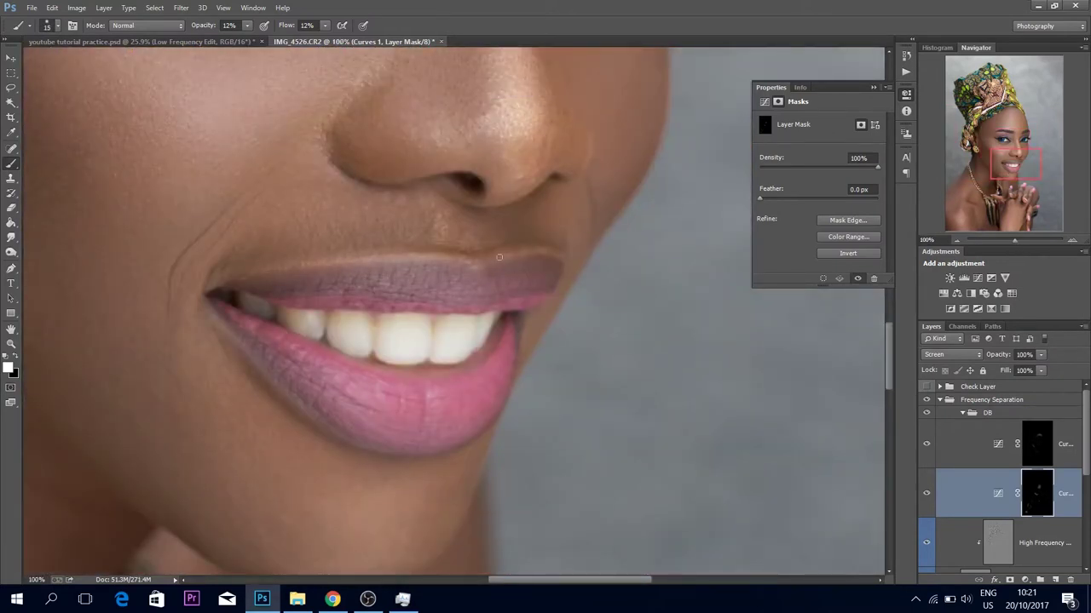
pyautogui.scroll(-3, 310, 371)
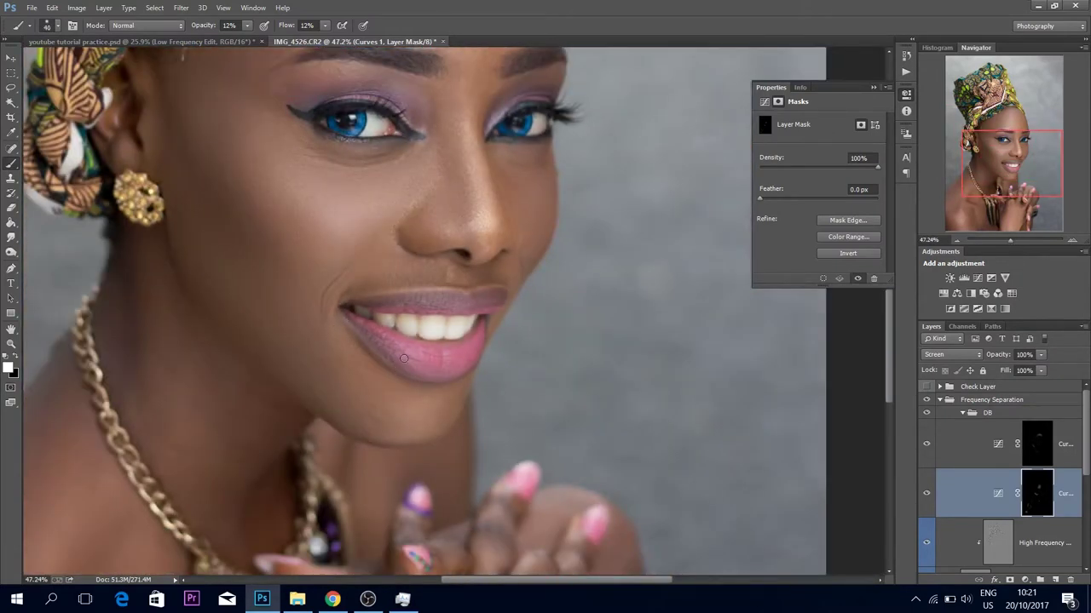
pyautogui.hotkey('alt', ']')
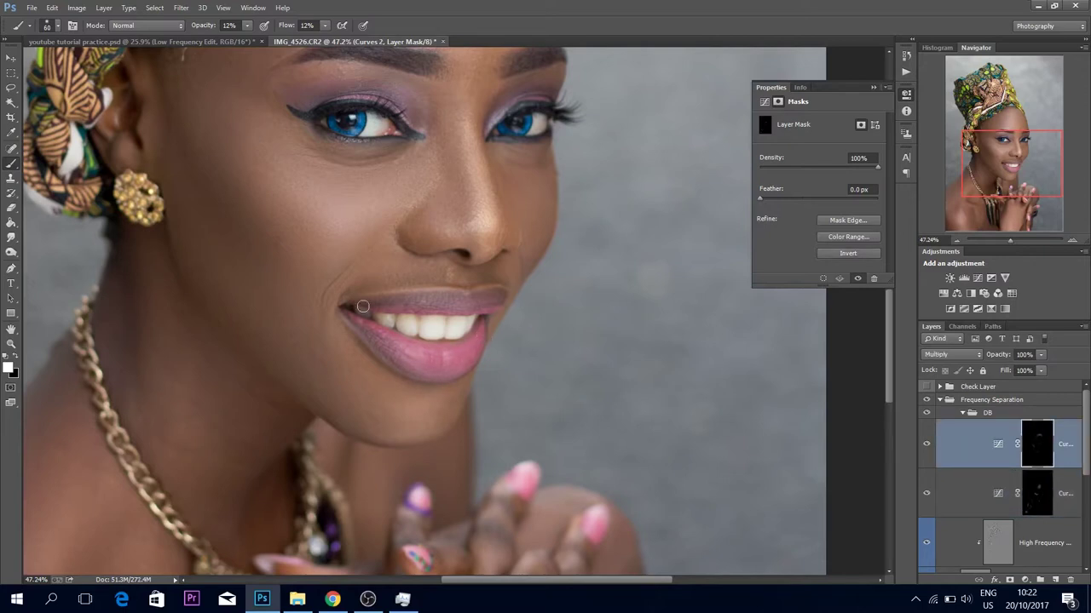
pyautogui.scroll(-3, 362, 306)
pyautogui.hotkey('alt', '[')
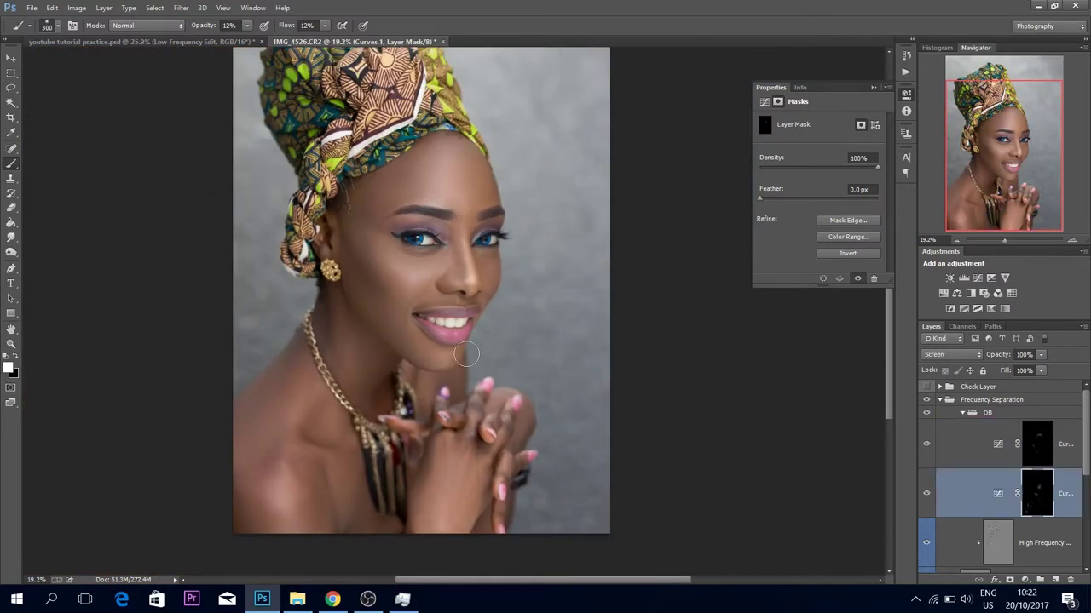
# Resume Clone Stamp work on High Frequency Edit and fit the photo on screen
pyautogui.moveTo(1003, 241); pyautogui.dragTo(1013, 241)
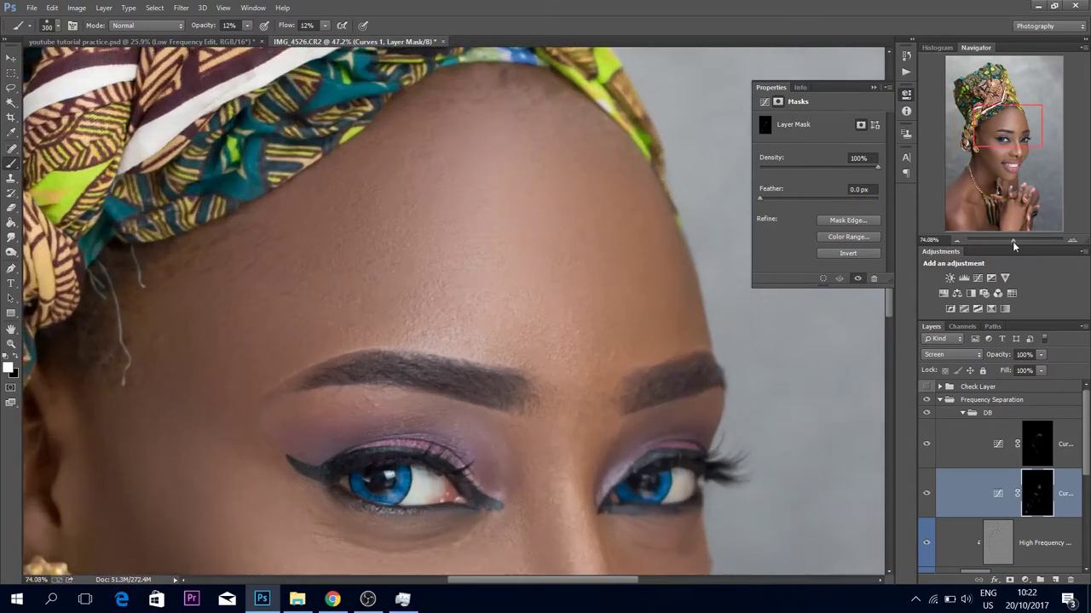
pyautogui.hotkey('alt', '[')
pyautogui.click(11, 178)
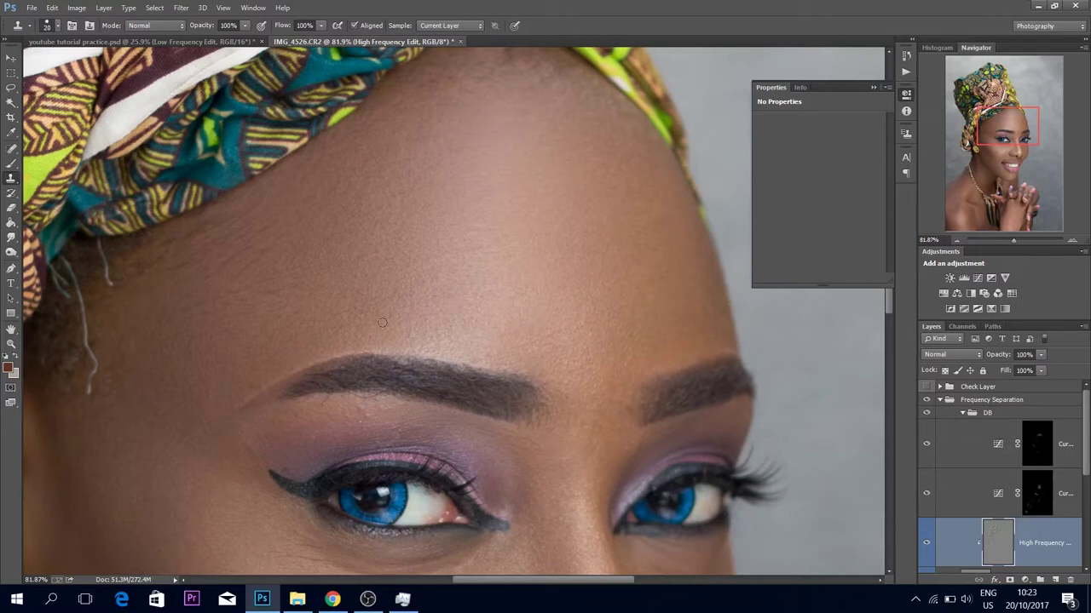
pyautogui.hotkey('ctrl', '0')
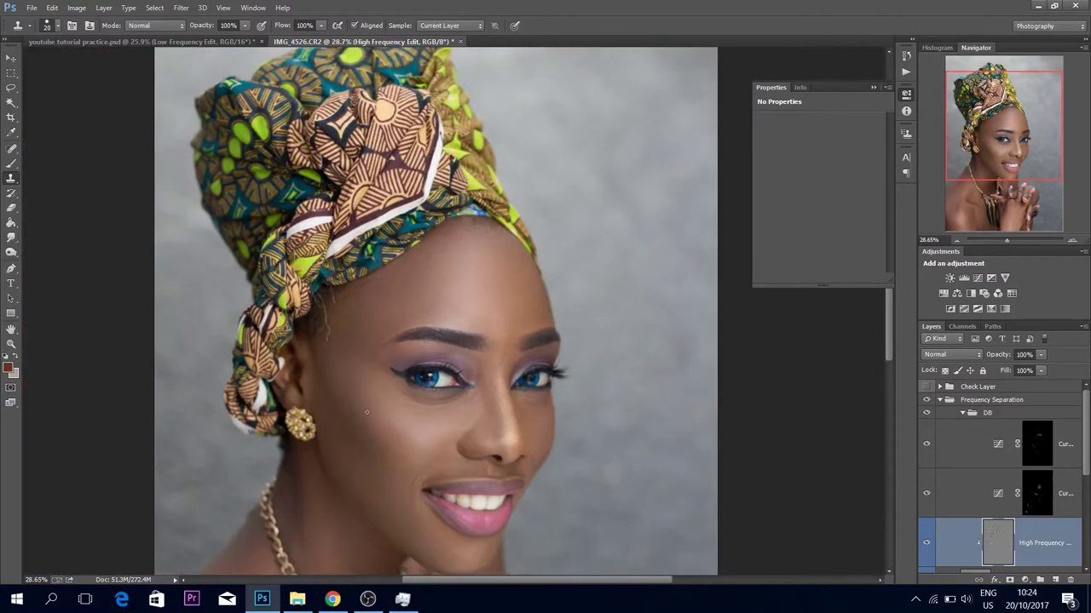
# Fill new Layer 1 with sampled skin tone in Color mode, inverted to teal, Blend If limited to brighter tones
pyautogui.hotkey('ctrl', 'shift', 'alt', 'n')
pyautogui.click(14, 163)
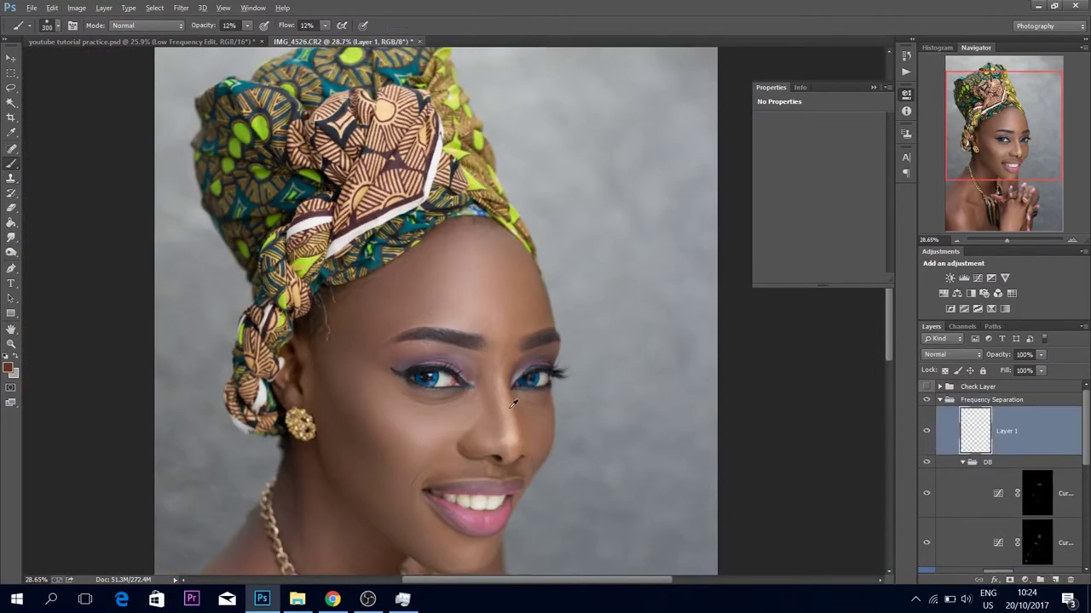
pyautogui.keyDown('alt'); pyautogui.click(422, 434); pyautogui.keyUp('alt')
pyautogui.hotkey('alt', 'BackSpace')
pyautogui.hotkey('shift', 'alt', 'c')
pyautogui.hotkey('ctrl', 'i')
pyautogui.doubleClick(960, 423)
pyautogui.moveTo(877, 400); pyautogui.dragTo(948, 400)
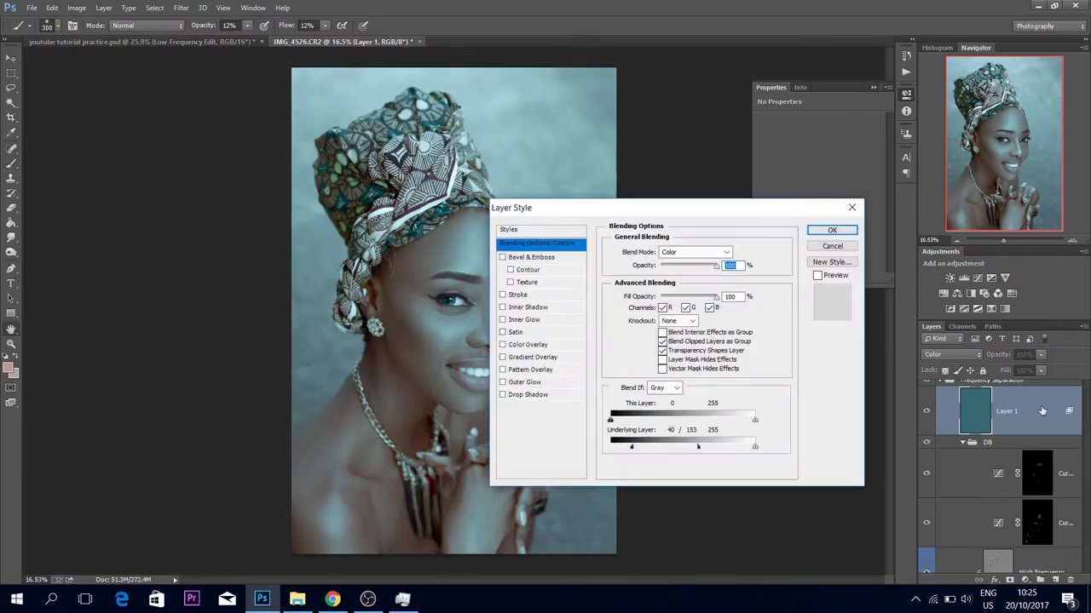
# Invert Layer 2 to light blue, fade it between 106 and 197 with Blend If, and group both layers
pyautogui.click(927, 412)
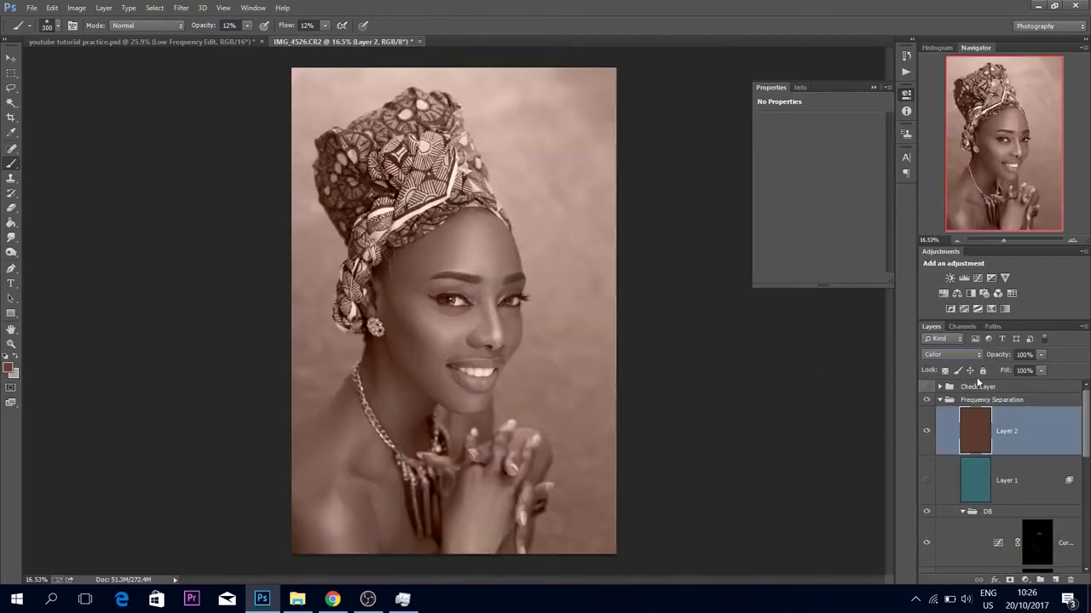
pyautogui.hotkey('ctrl', 'i')
pyautogui.doubleClick(946, 443)
pyautogui.moveTo(754, 419); pyautogui.dragTo(668, 419)
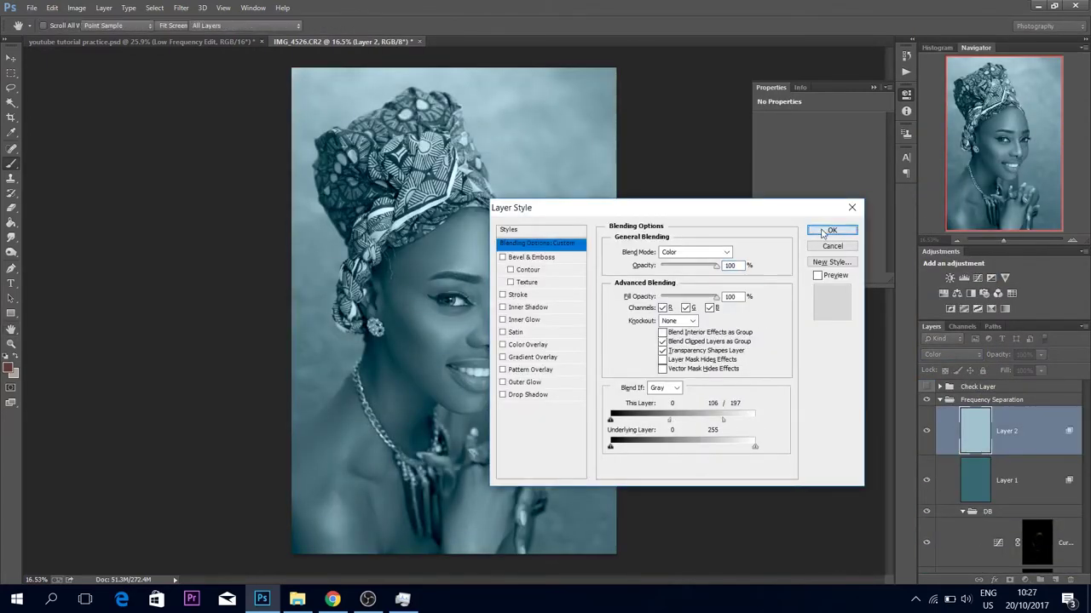
pyautogui.click(821, 232)
pyautogui.keyDown('shift'); pyautogui.click(1006, 480); pyautogui.keyUp('shift')
pyautogui.rightClick(1007, 460)
pyautogui.click(974, 316)
# Name the colour-layer group 'Grade' and lower its opacity to about 20%
pyautogui.write('Grade')
pyautogui.press('Return')
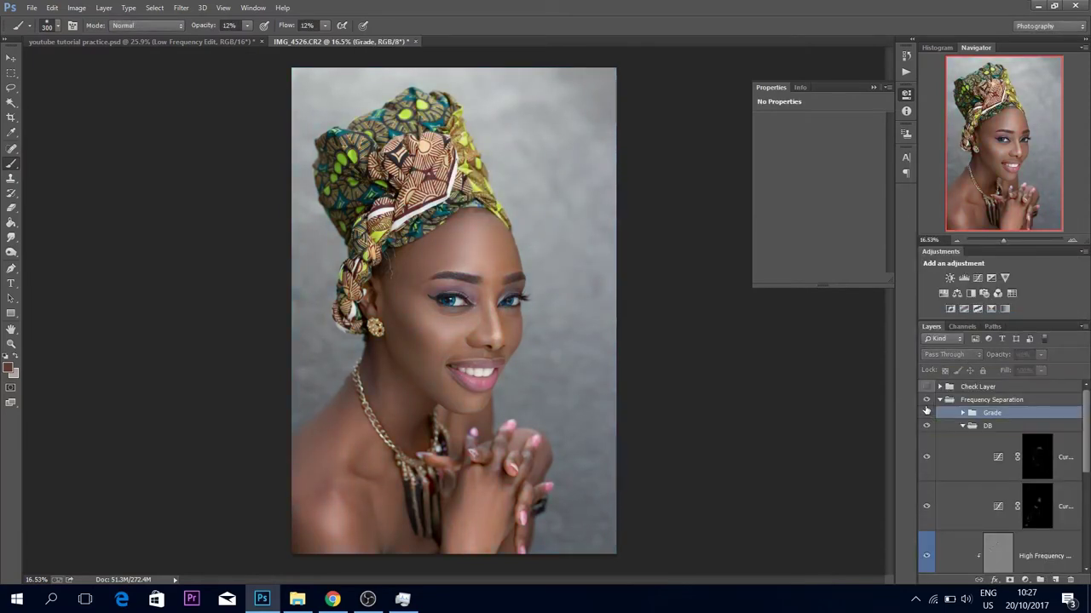
pyautogui.click(926, 412)
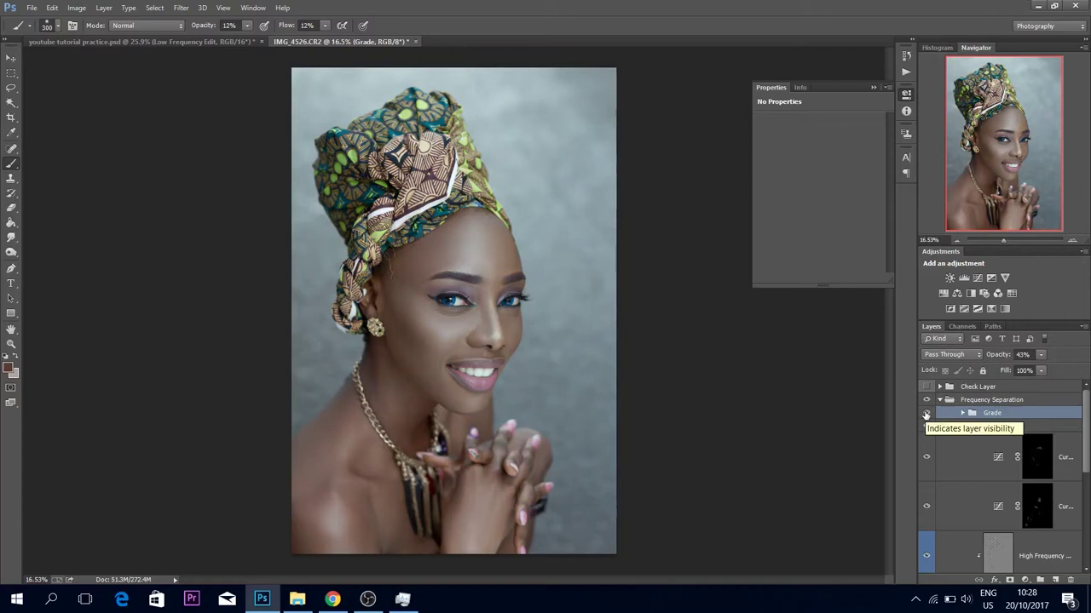
pyautogui.moveTo(1035, 355); pyautogui.dragTo(980, 358)
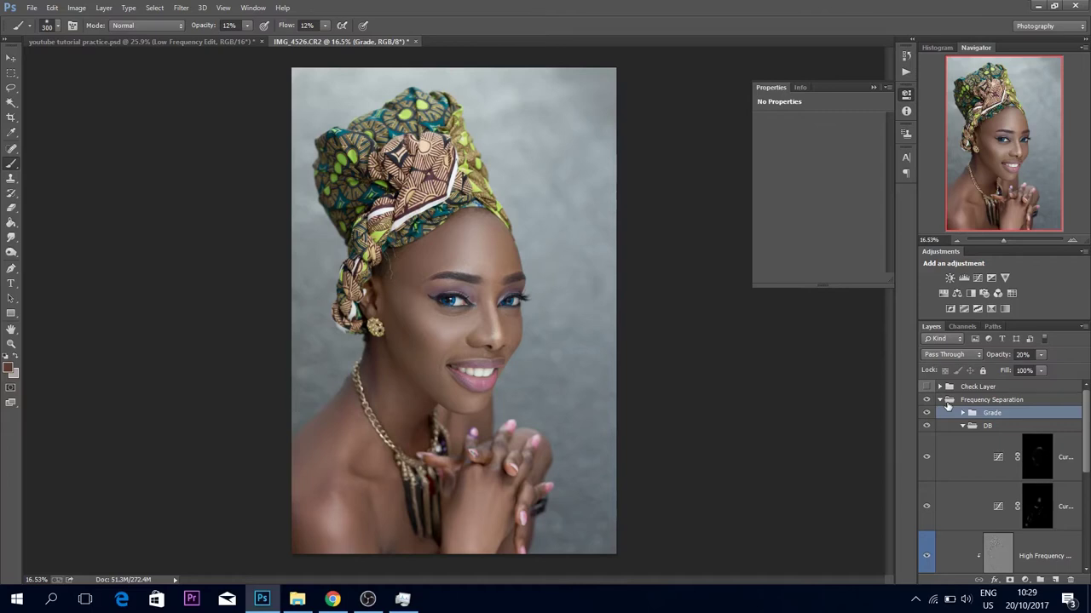
# Add a Selective Color adjustment inside Grade with Neutrals Black raised to +50
pyautogui.click(962, 412)
pyautogui.click(997, 444)
pyautogui.click(831, 137)
pyautogui.click(814, 226)
pyautogui.moveTo(819, 235); pyautogui.dragTo(835, 235)
pyautogui.click(926, 413)
pyautogui.click(927, 413)
pyautogui.moveTo(1003, 240); pyautogui.dragTo(1000, 241)
pyautogui.moveTo(835, 235); pyautogui.dragTo(844, 241)
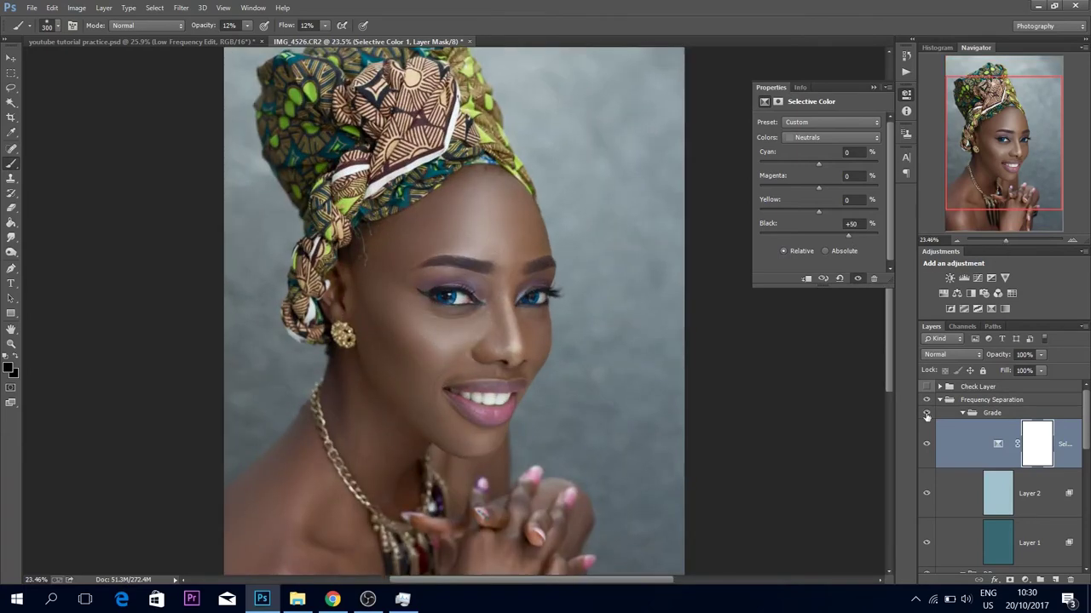
# Save As DOA Youtube speed ramp.psd in the Screen REC folder, then reopen that PSD in Camera Raw
pyautogui.moveTo(1013, 240); pyautogui.dragTo(1004, 244)
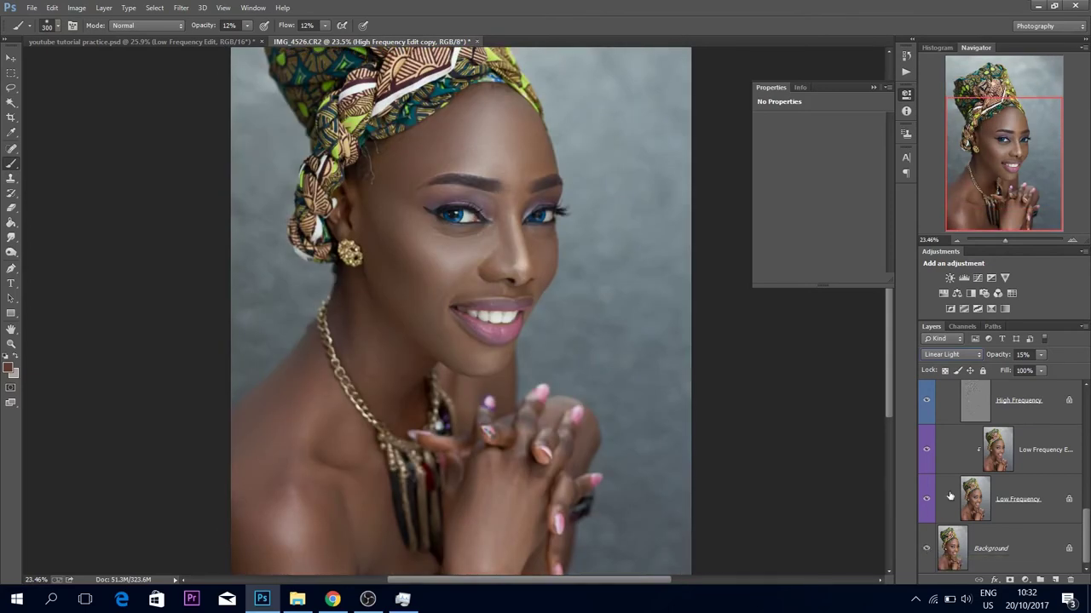
pyautogui.click(31, 8)
pyautogui.click(61, 177)
pyautogui.doubleClick(165, 201)
pyautogui.doubleClick(174, 264)
pyautogui.write('DOA Youtube speed ramp')
pyautogui.press('Return')
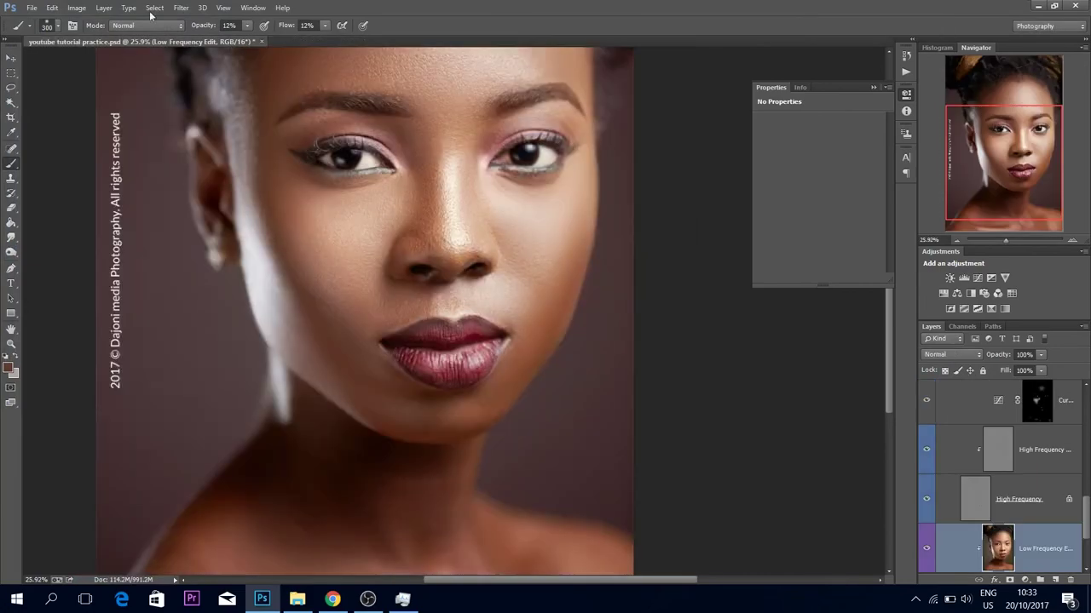
pyautogui.hotkey('ctrl', 'o')
pyautogui.doubleClick(328, 119)
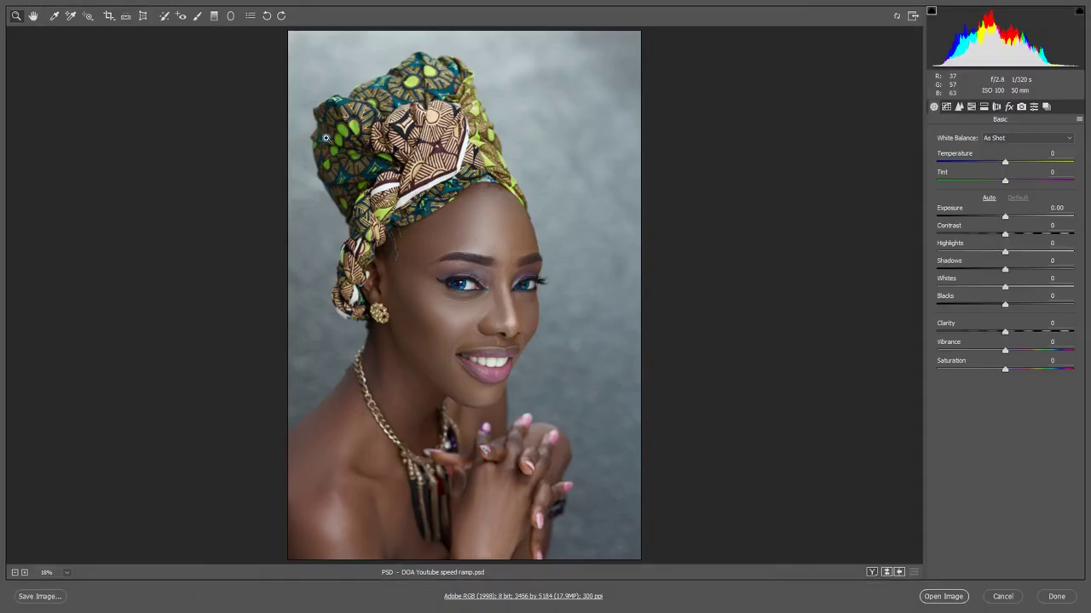